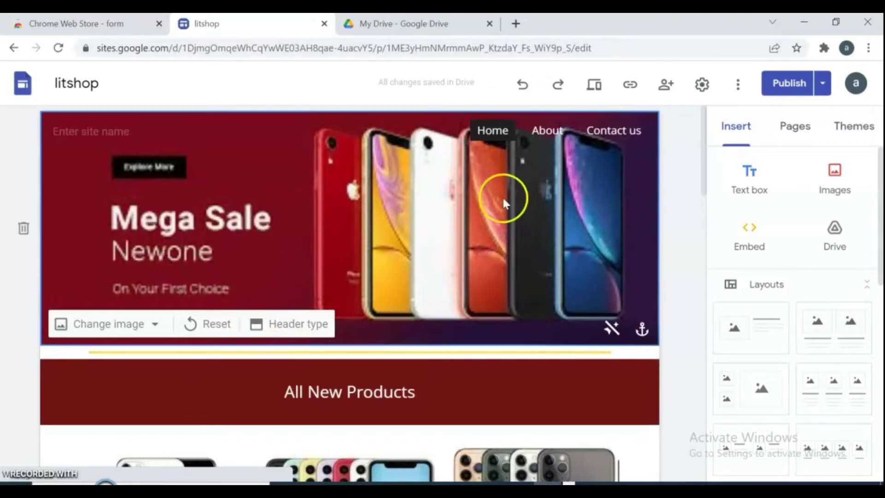
- Browse the litshop site's Contact us page, then switch to the My Drive tab
{"action": "left_click", "coordinate": [615, 131]}
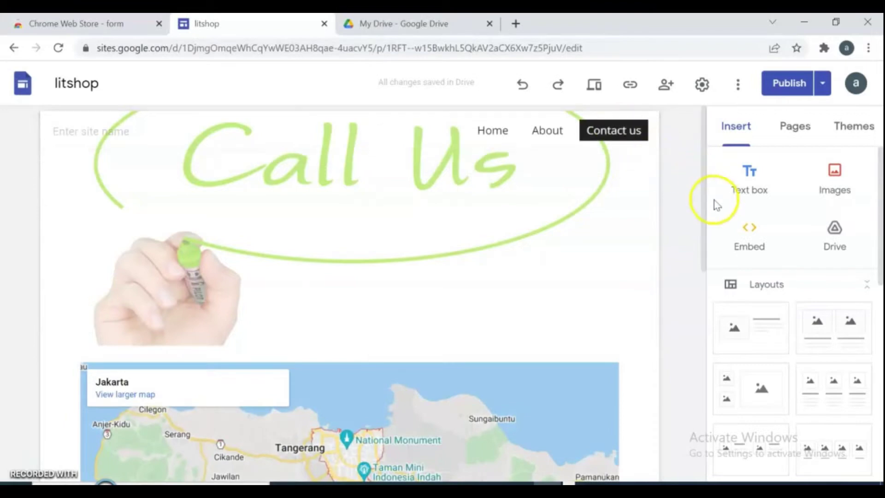
{"action": "left_click_drag", "start_coordinate": [704, 198], "coordinate": [735, 424]}
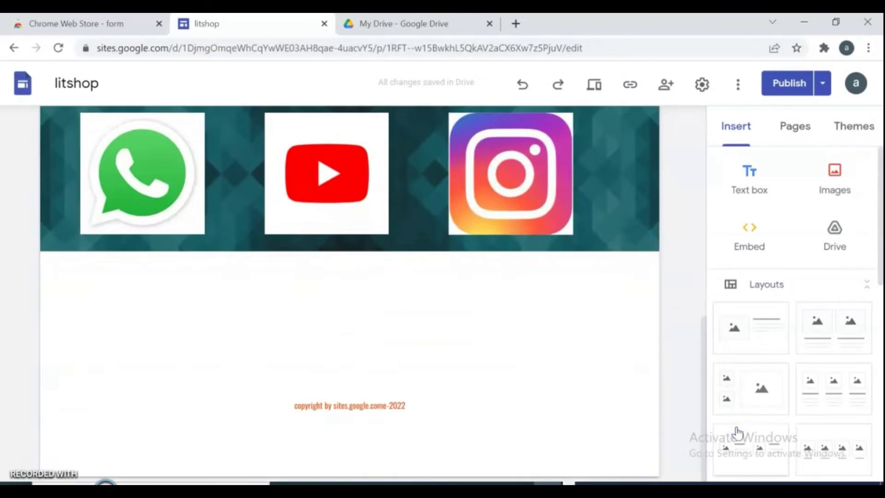
{"action": "left_click", "coordinate": [397, 23]}
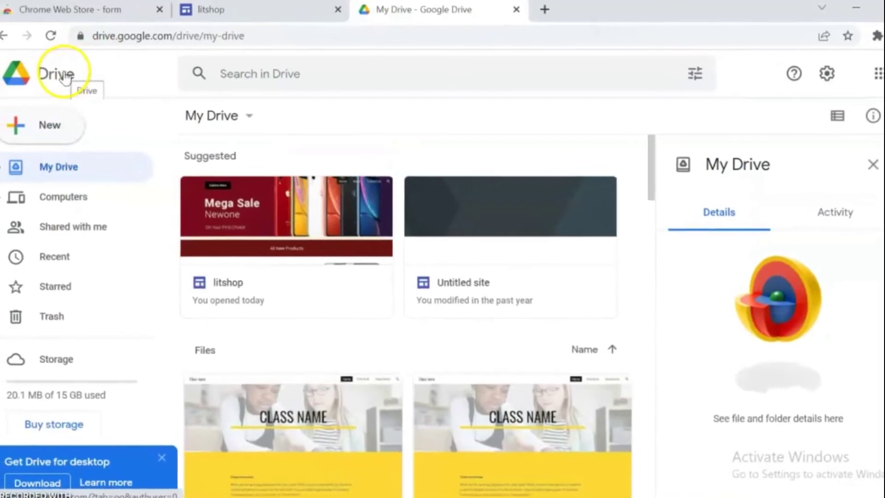
- Create a blank Google Form from Drive's New menu
{"action": "left_click", "coordinate": [48, 126]}
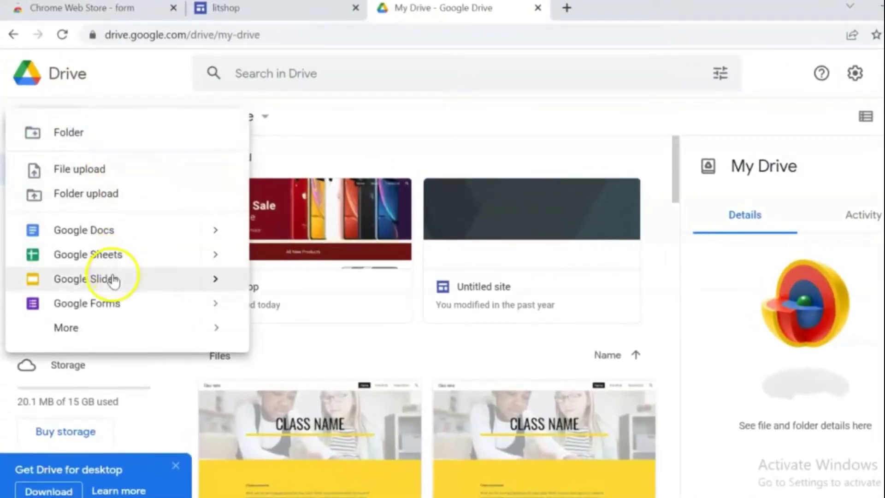
{"action": "left_click", "coordinate": [108, 303]}
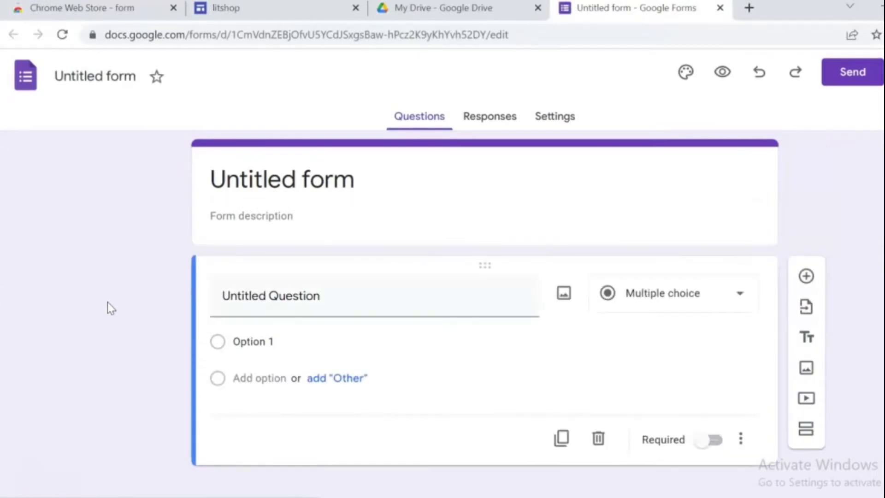
- Replace the 'Untitled form' title with 'Contact Information'
{"action": "left_click", "coordinate": [375, 316]}
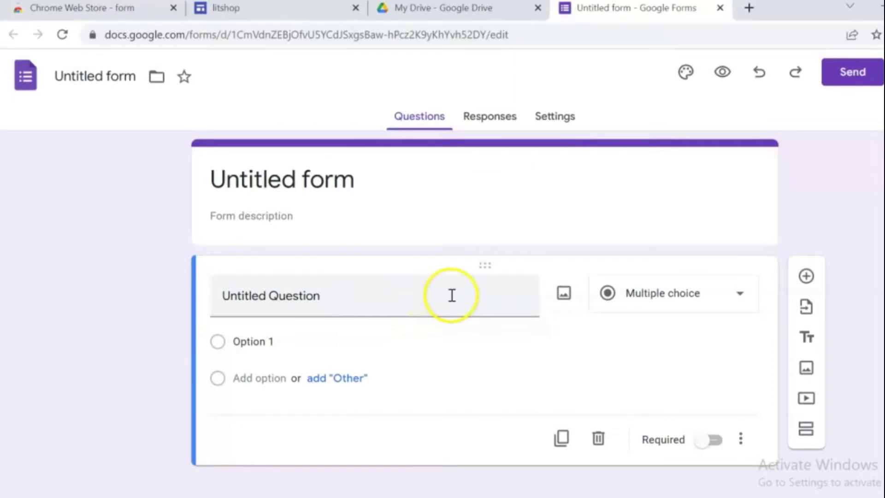
{"action": "left_click", "coordinate": [339, 182]}
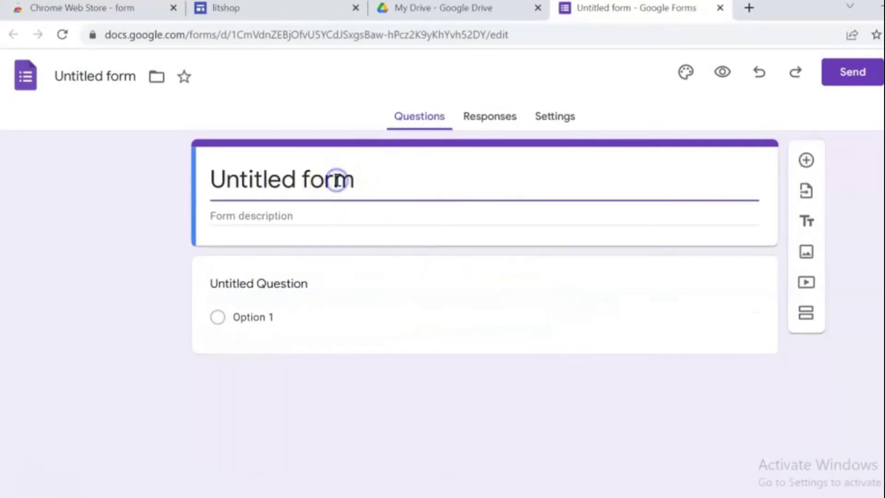
{"action": "triple_click", "coordinate": [338, 181]}
{"action": "key", "text": "BackSpace"}
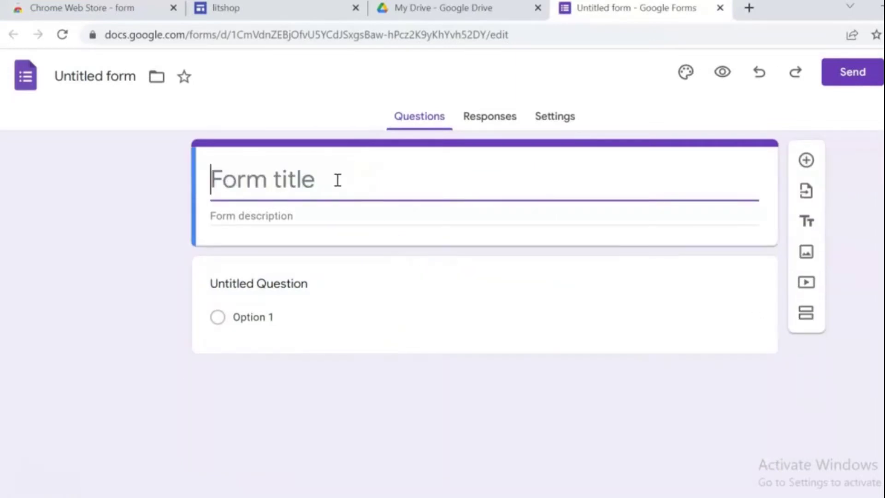
{"action": "type", "text": "Co"}
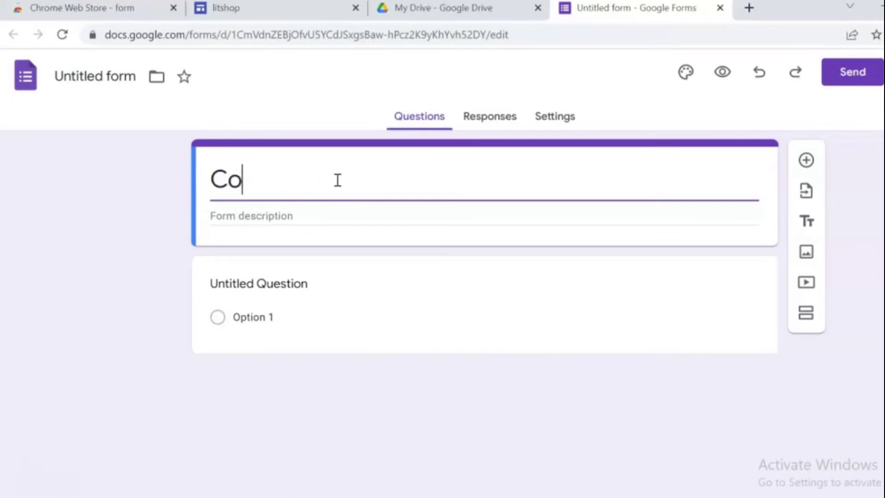
{"action": "type", "text": "ntact "}
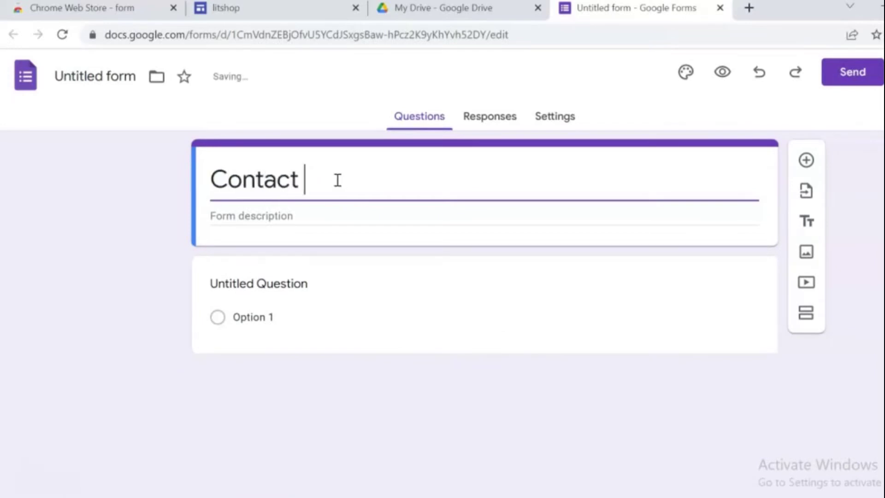
{"action": "type", "text": "Information"}
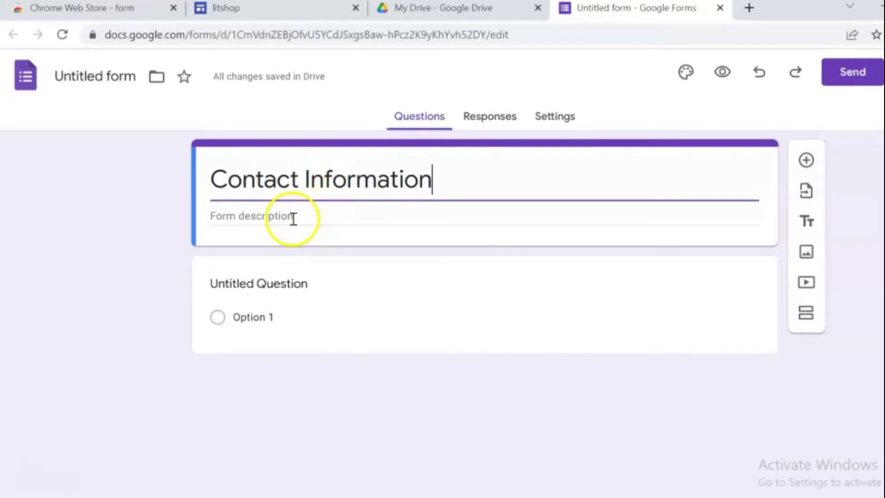
{"action": "left_click", "coordinate": [348, 312]}
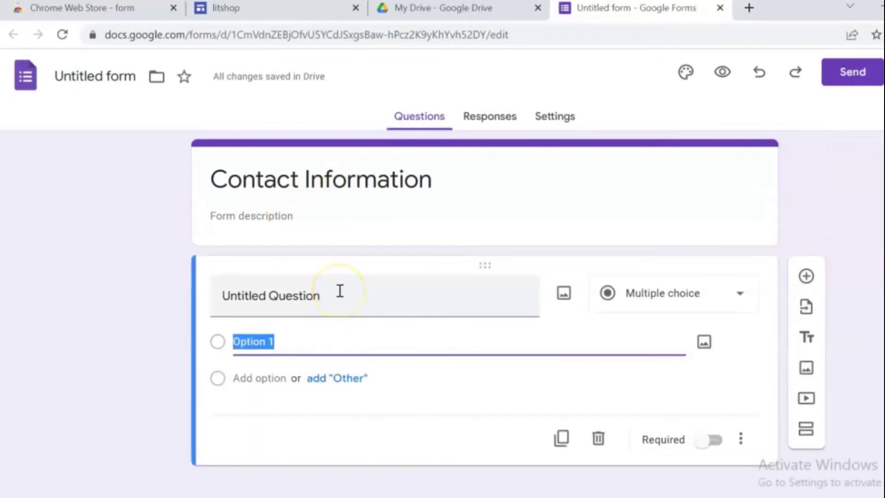
- Title the first question 'gender' with answer options Male, Female and others
{"action": "left_click", "coordinate": [340, 291]}
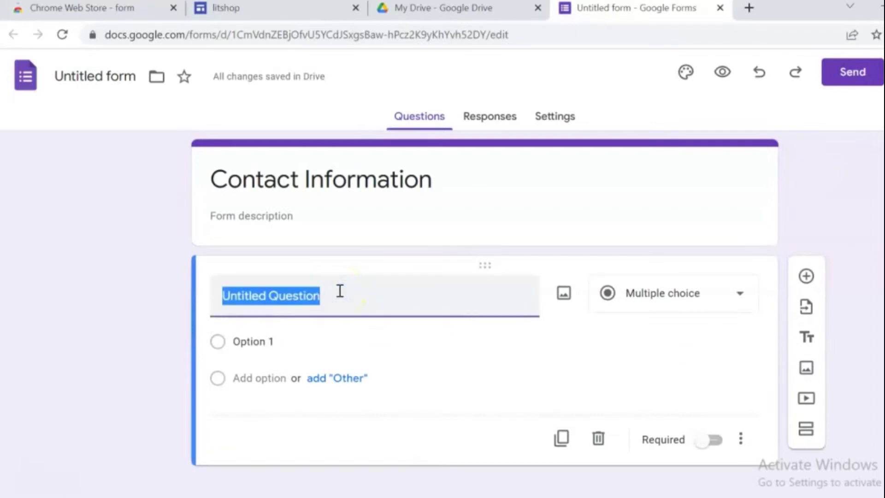
{"action": "key", "text": "BackSpace"}
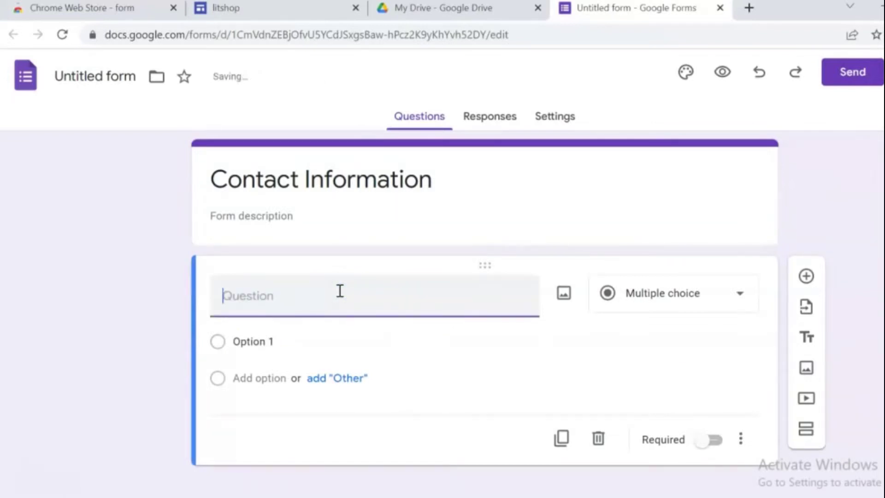
{"action": "type", "text": "gender"}
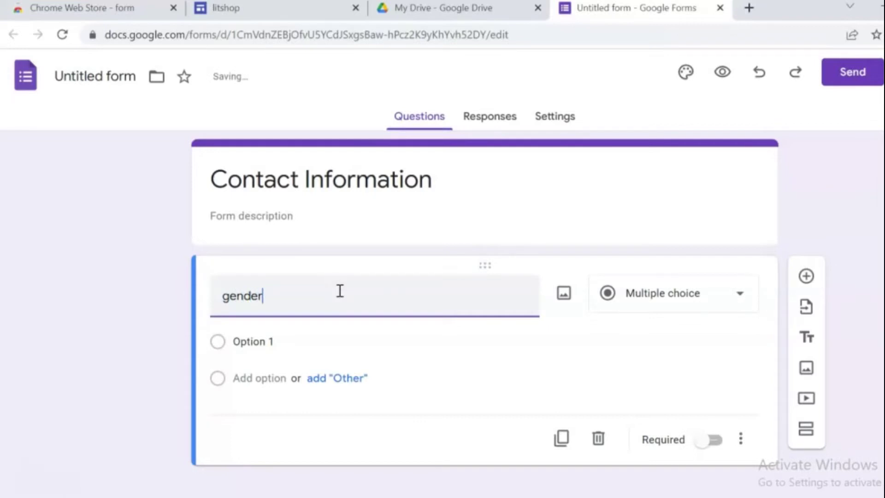
{"action": "left_click", "coordinate": [272, 341]}
{"action": "key", "text": "BackSpace"}
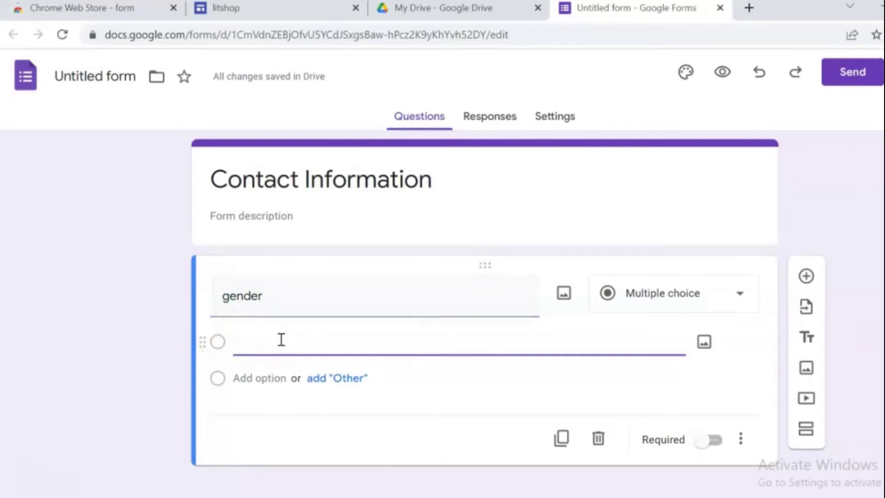
{"action": "type", "text": "M"}
{"action": "left_click", "coordinate": [235, 407]}
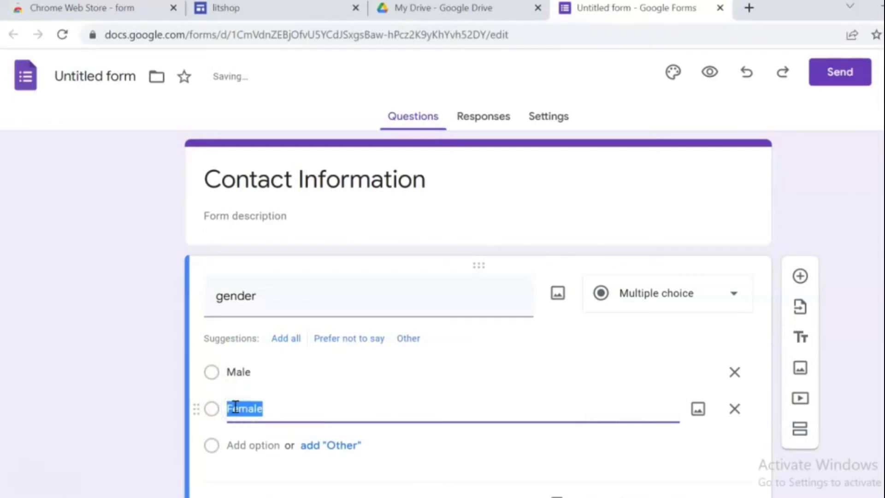
{"action": "key", "text": "BackSpace"}
{"action": "type", "text": "Fema"}
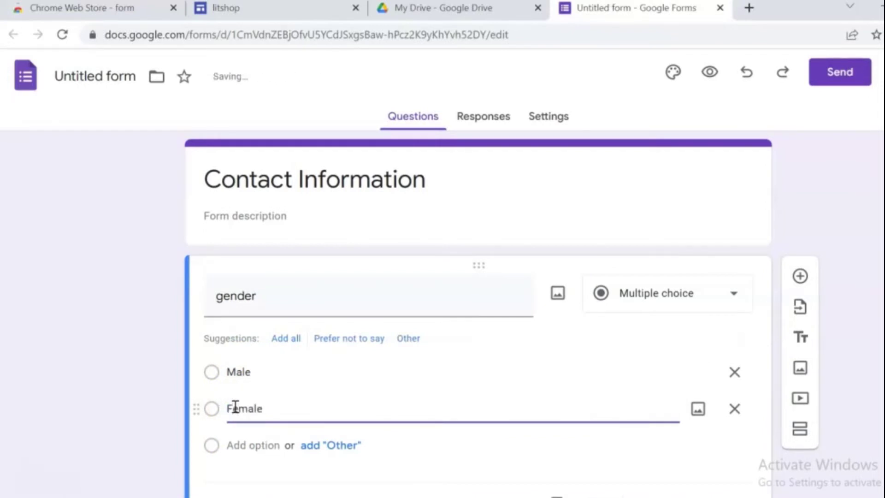
{"action": "left_click", "coordinate": [232, 448]}
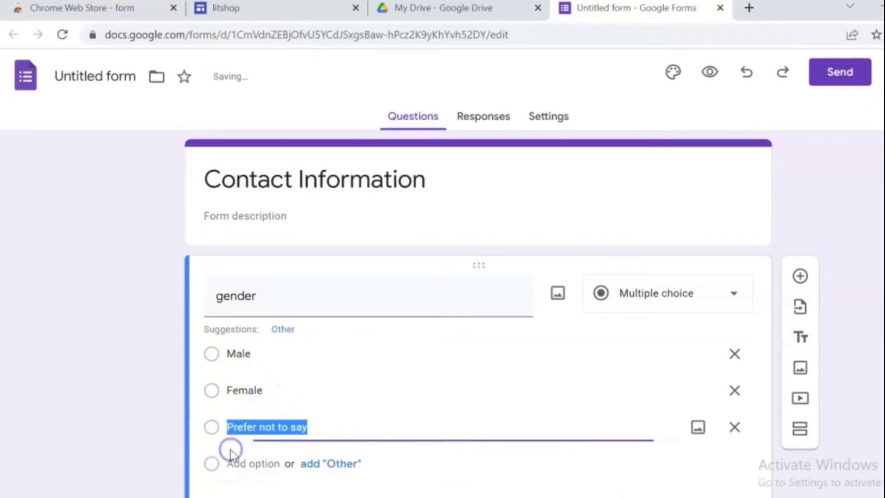
{"action": "type", "text": "others"}
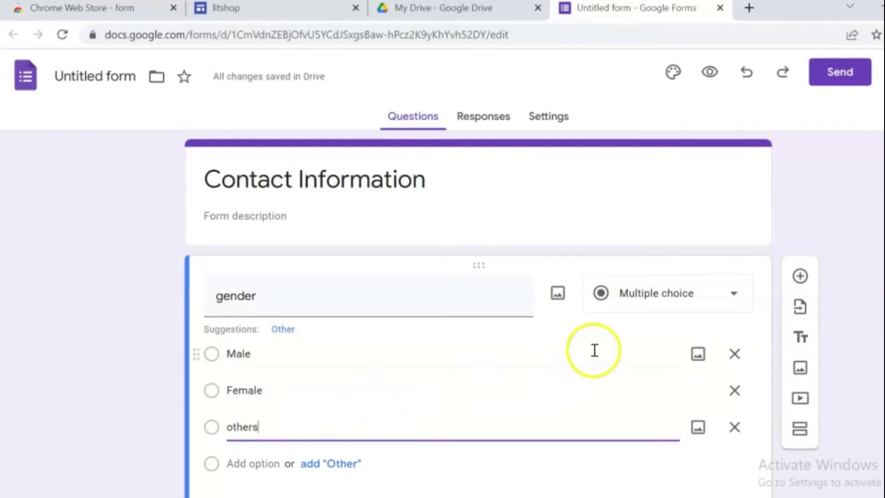
- Make the gender question a Dropdown and add a new question below it
{"action": "left_click", "coordinate": [736, 295]}
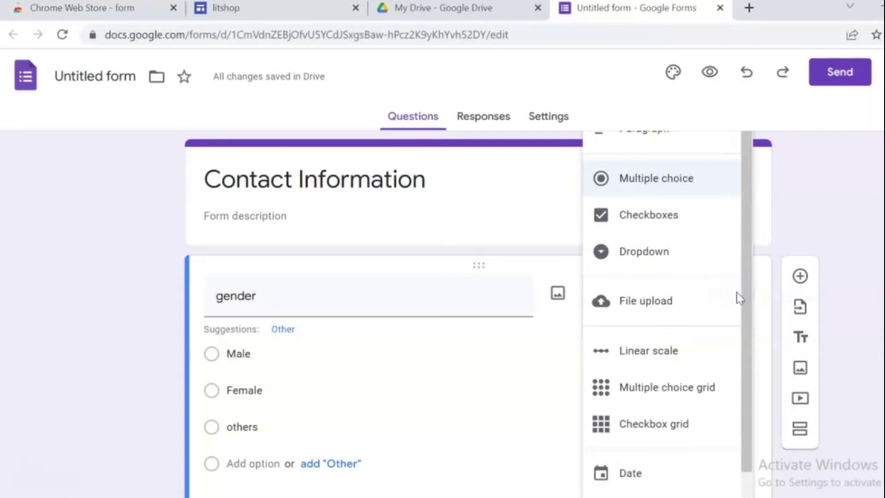
{"action": "left_click", "coordinate": [657, 257]}
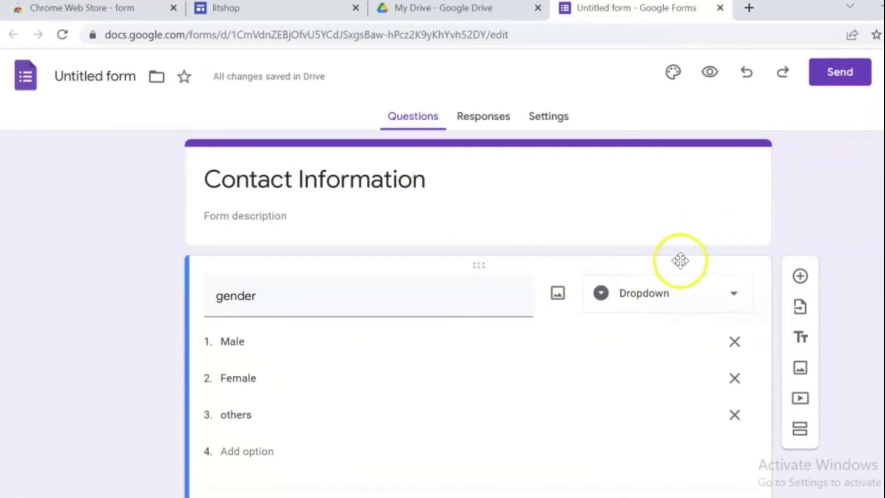
{"action": "left_click", "coordinate": [799, 276]}
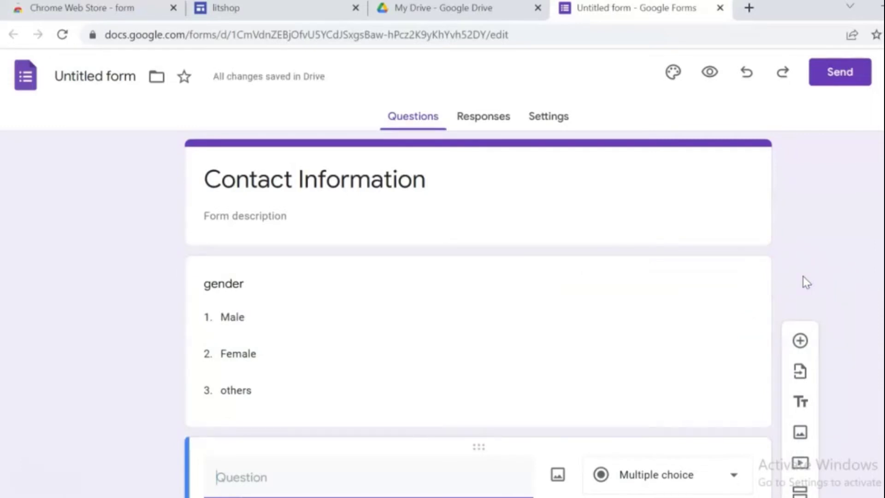
- Title the new question 'First name' and make it a Short answer
{"action": "type", "text": "Fi"}
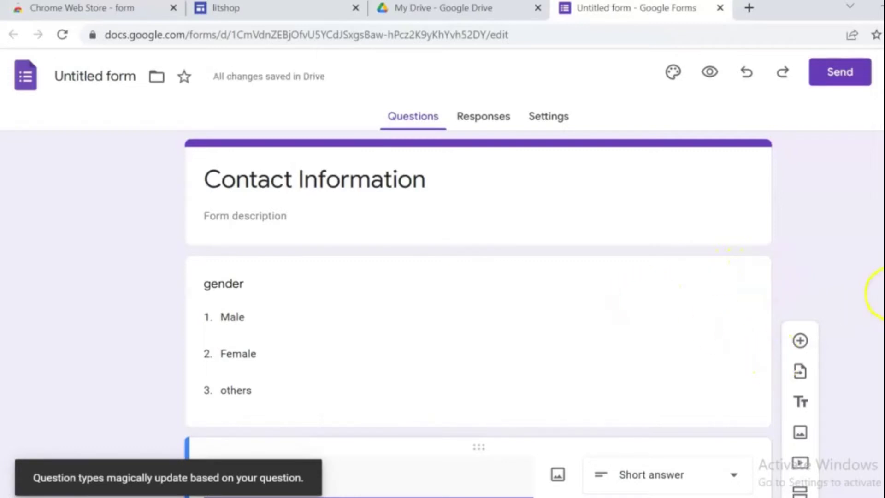
{"action": "scroll", "coordinate": [866, 301], "scroll_direction": "down", "scroll_amount": 2}
{"action": "scroll", "coordinate": [865, 300], "scroll_direction": "down", "scroll_amount": 1}
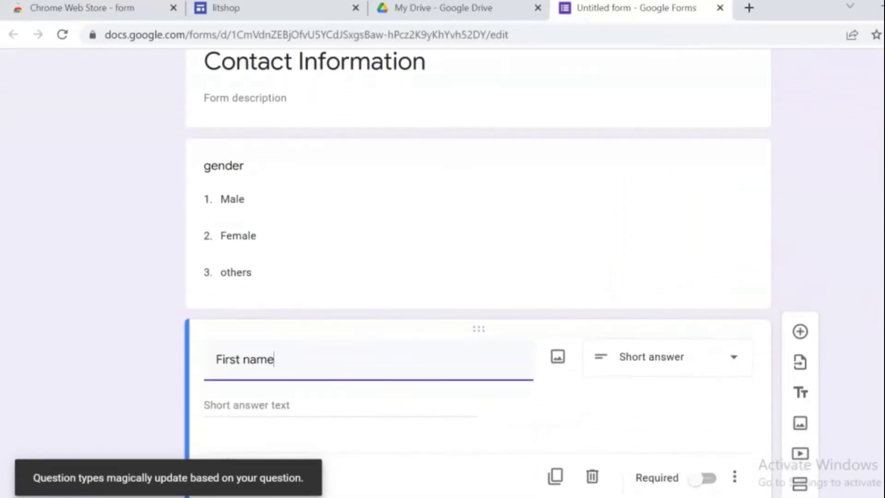
{"action": "left_click", "coordinate": [736, 355]}
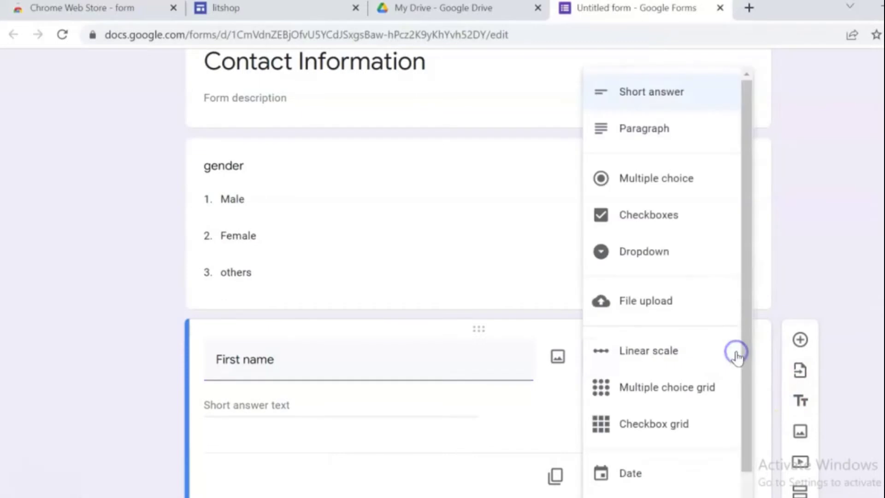
{"action": "left_click", "coordinate": [657, 92]}
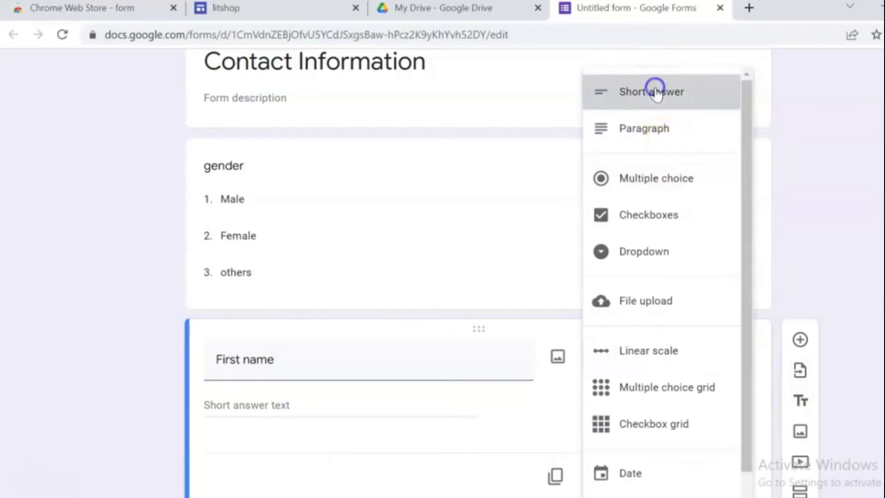
- Add short-answer questions 'Last name' and 'Phon number'
{"action": "left_click", "coordinate": [801, 342]}
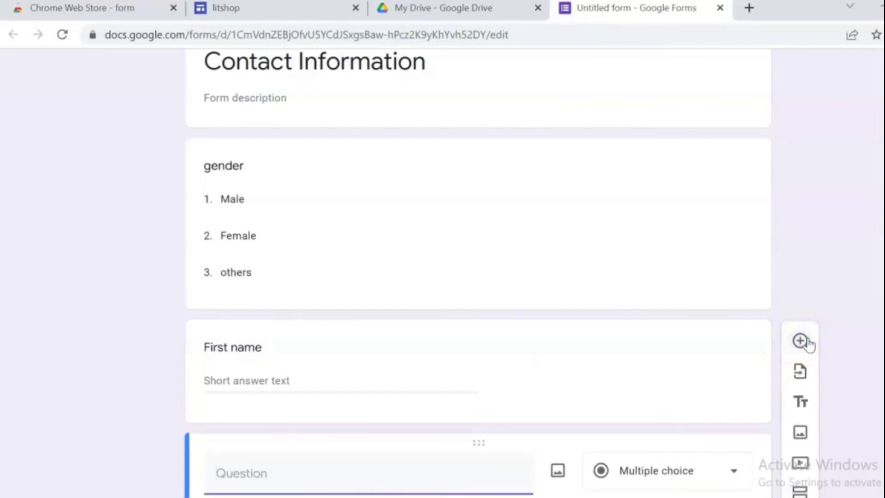
{"action": "type", "text": "Las"}
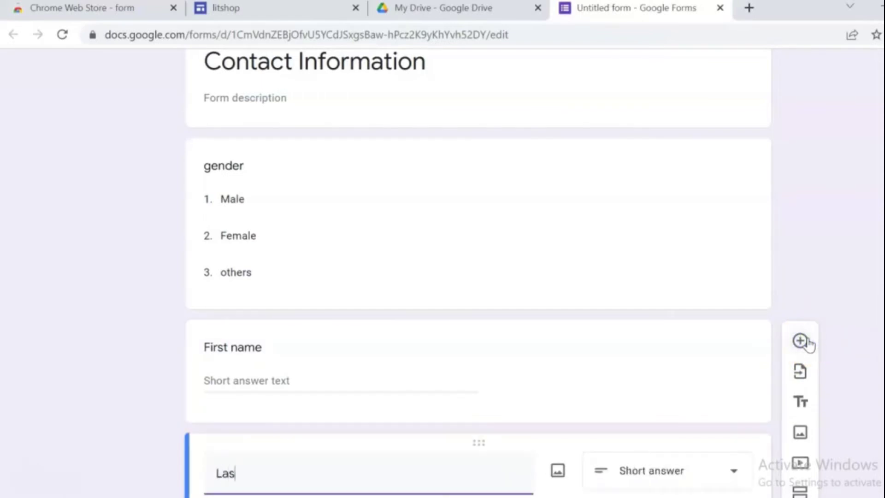
{"action": "type", "text": "t name"}
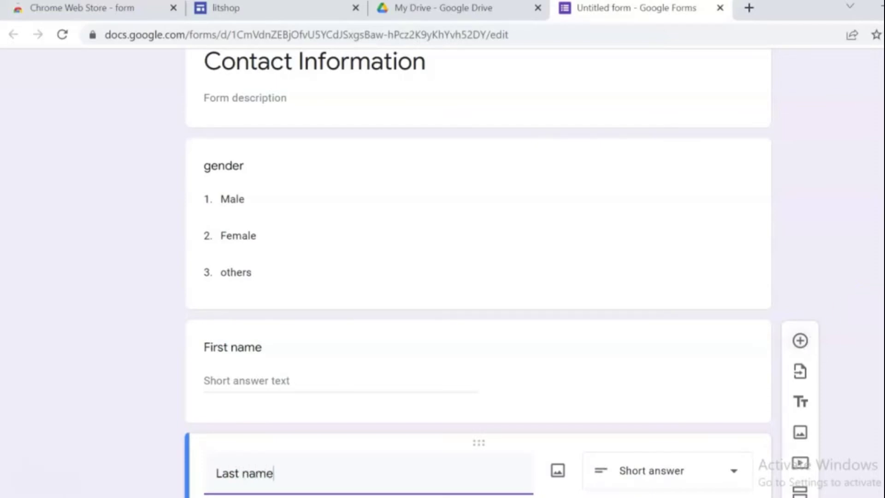
{"action": "scroll", "coordinate": [881, 323], "scroll_direction": "down", "scroll_amount": 3}
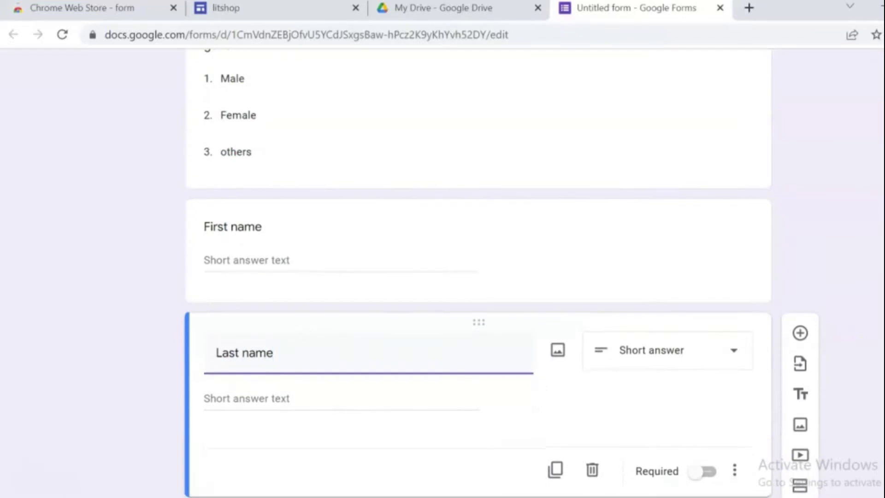
{"action": "left_click", "coordinate": [801, 334]}
{"action": "left_click", "coordinate": [297, 469]}
{"action": "type", "text": "Phoi"}
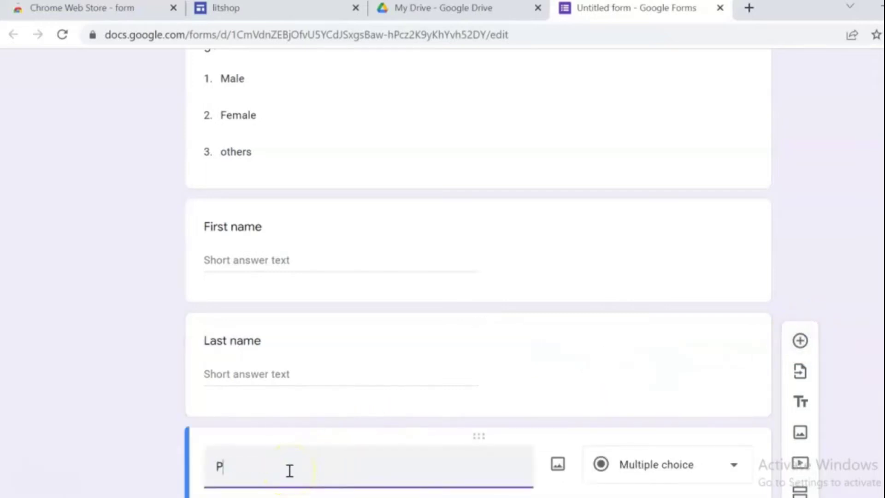
{"action": "key", "text": "BackSpace"}
{"action": "key", "text": "BackSpace"}
{"action": "type", "text": "n number"}
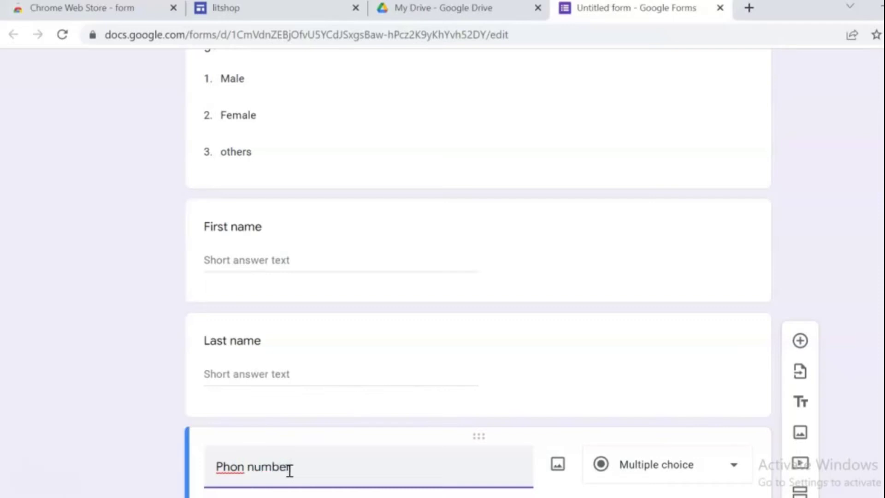
- Add a paragraph question titled 'Comment' at the end
{"action": "left_click", "coordinate": [801, 341]}
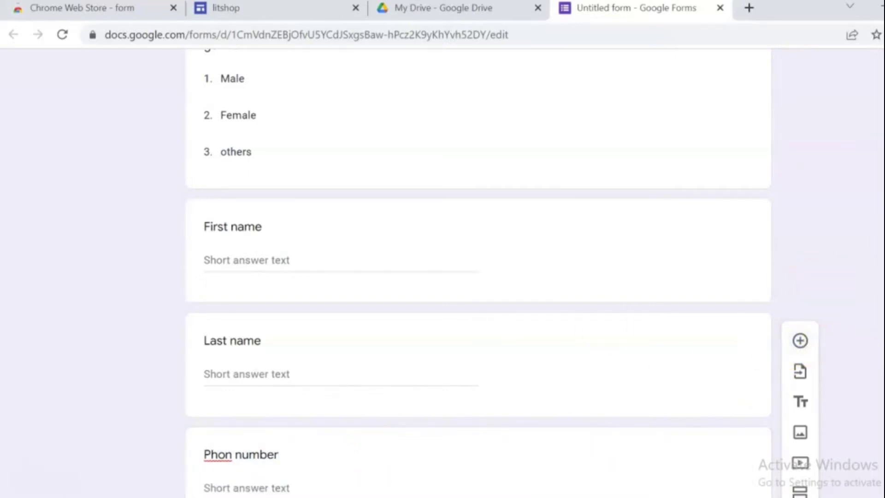
{"action": "scroll", "coordinate": [478, 276], "scroll_direction": "down", "scroll_amount": 5}
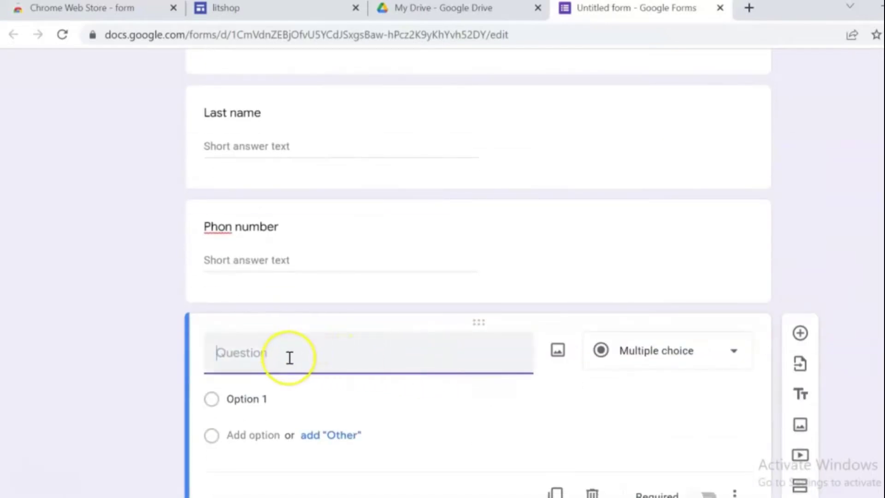
{"action": "type", "text": "Comment"}
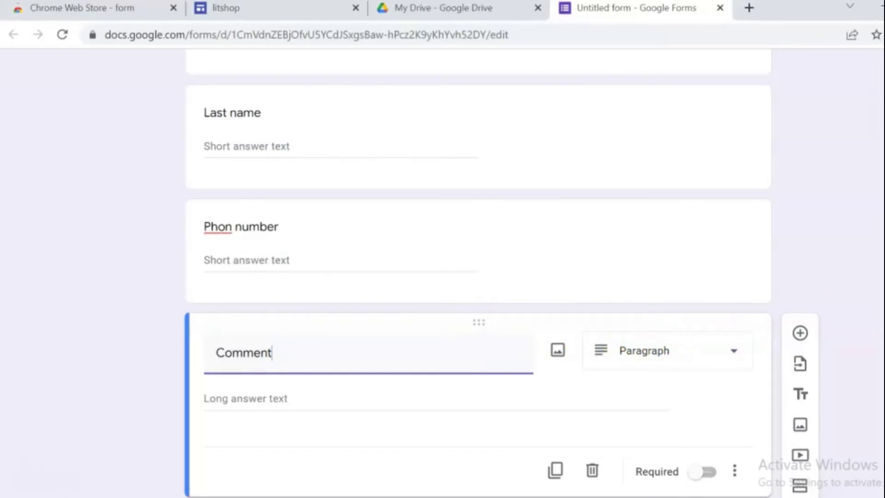
{"action": "scroll", "coordinate": [479, 277], "scroll_direction": "up", "scroll_amount": 8}
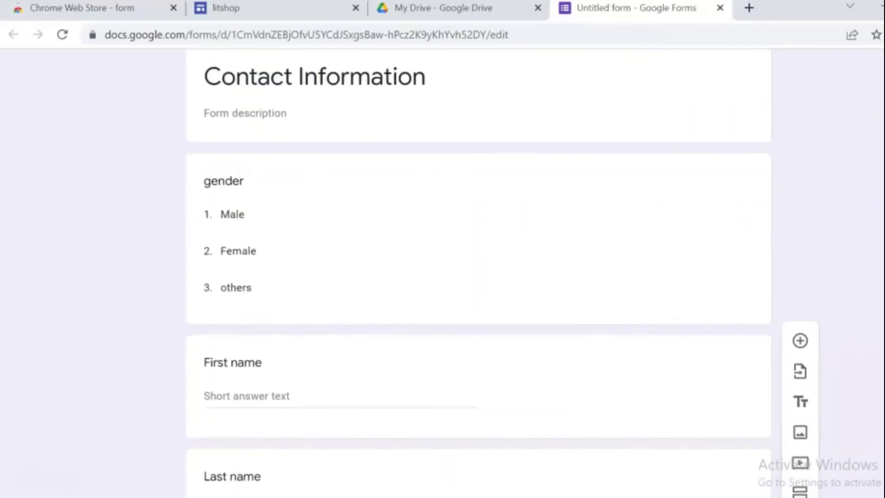
- Drag the gender question down below Last name, ahead of Phon number
{"action": "scroll", "coordinate": [447, 249], "scroll_direction": "up", "scroll_amount": 2}
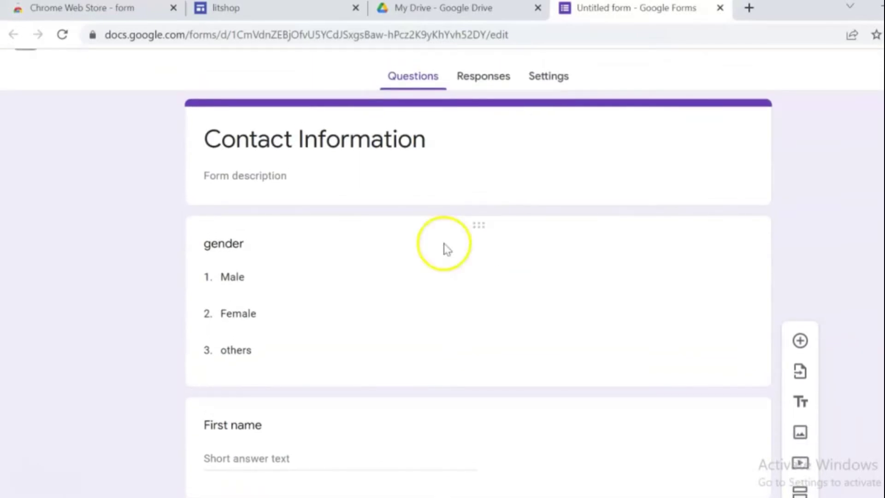
{"action": "left_click_drag", "start_coordinate": [474, 229], "coordinate": [465, 332]}
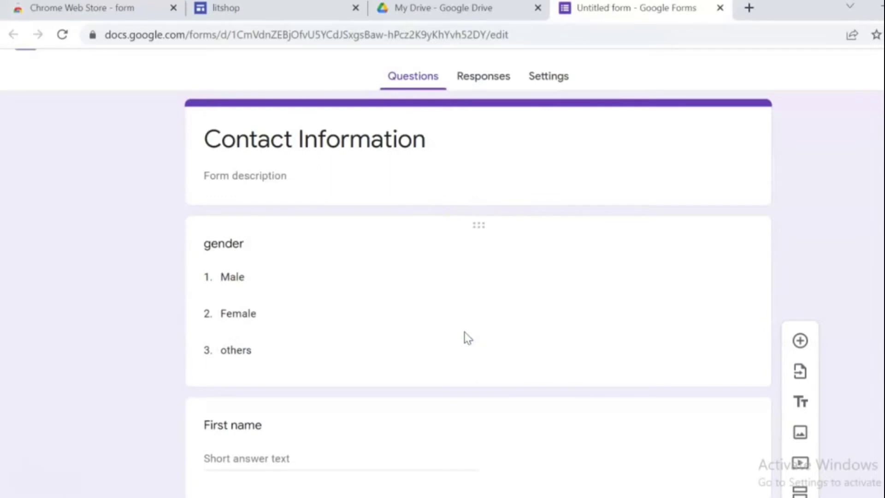
{"action": "left_click_drag", "start_coordinate": [478, 226], "coordinate": [470, 394]}
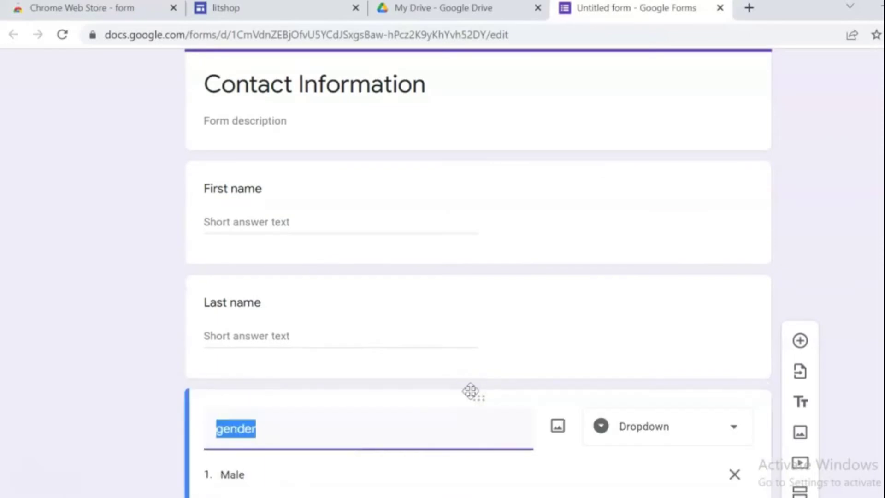
{"action": "left_click", "coordinate": [804, 257]}
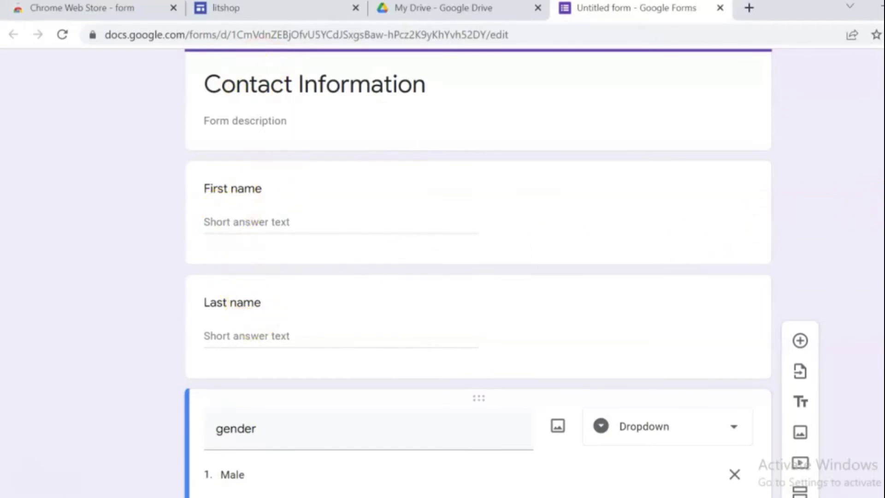
{"action": "scroll", "coordinate": [479, 277], "scroll_direction": "down", "scroll_amount": 7}
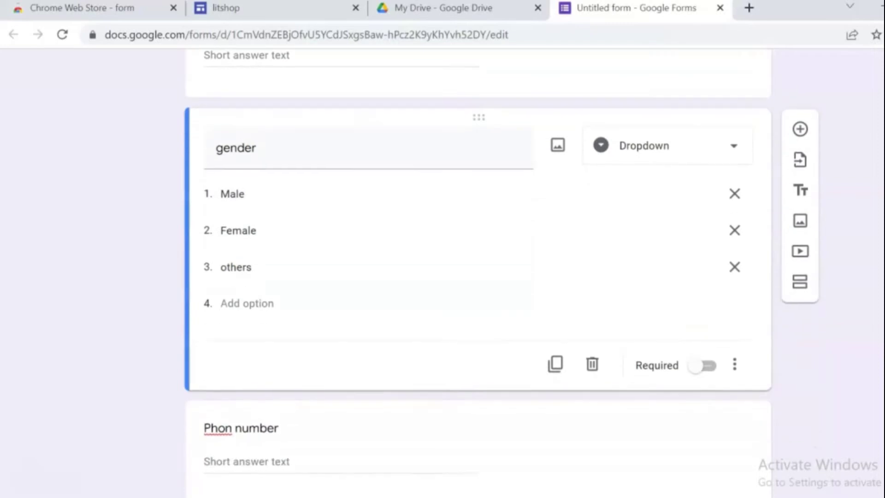
{"action": "scroll", "coordinate": [478, 277], "scroll_direction": "down", "scroll_amount": 2}
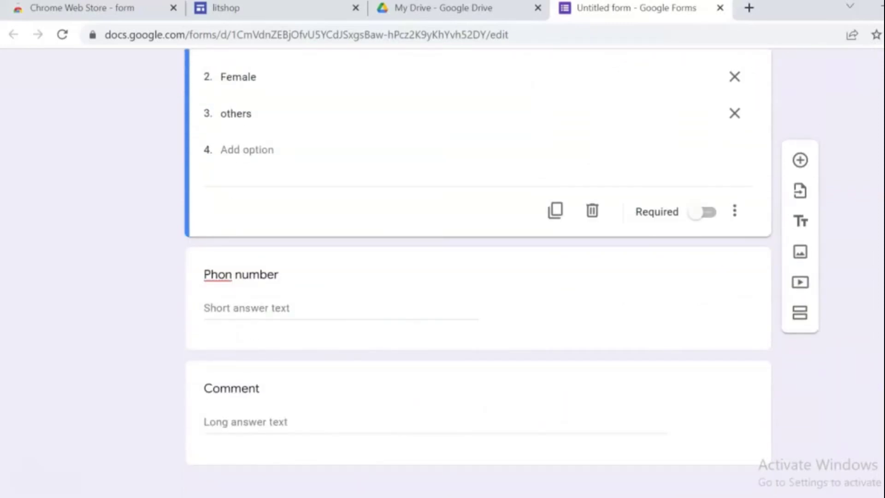
- Insert a short-answer 'Email' question right after the gender question
{"action": "left_click", "coordinate": [801, 161]}
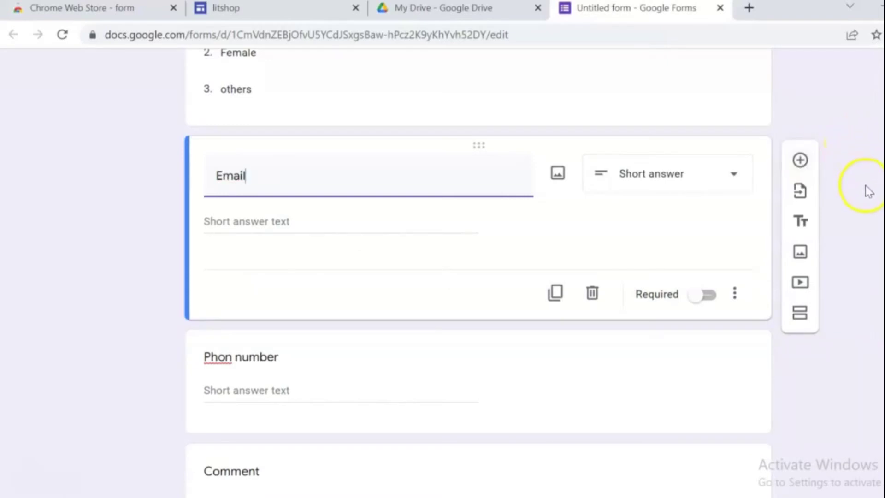
{"action": "left_click", "coordinate": [870, 294]}
{"action": "scroll", "coordinate": [478, 277], "scroll_direction": "up", "scroll_amount": 10}
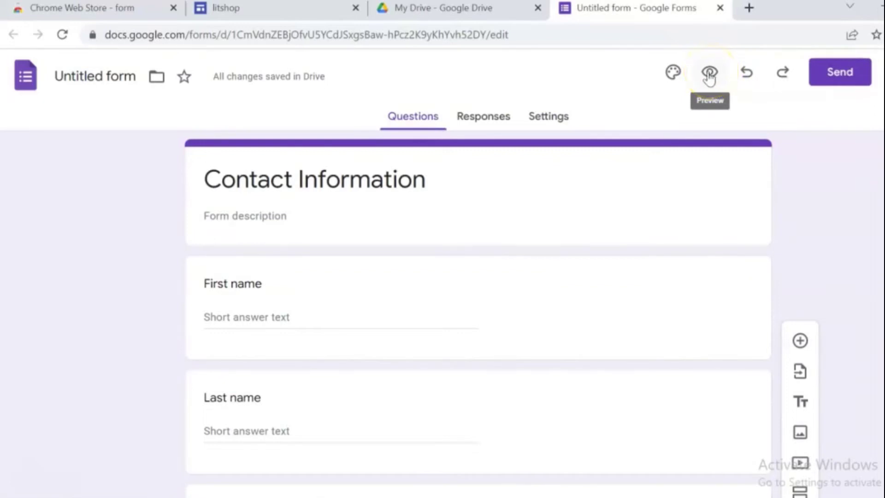
- Set the form header to the hands-on-laptop keyboard image from the Themes gallery
{"action": "left_click", "coordinate": [673, 74]}
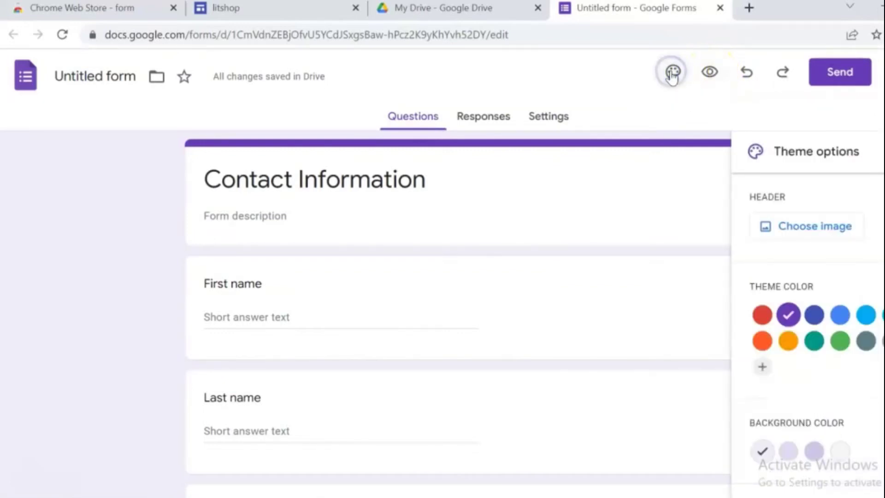
{"action": "left_click", "coordinate": [807, 230]}
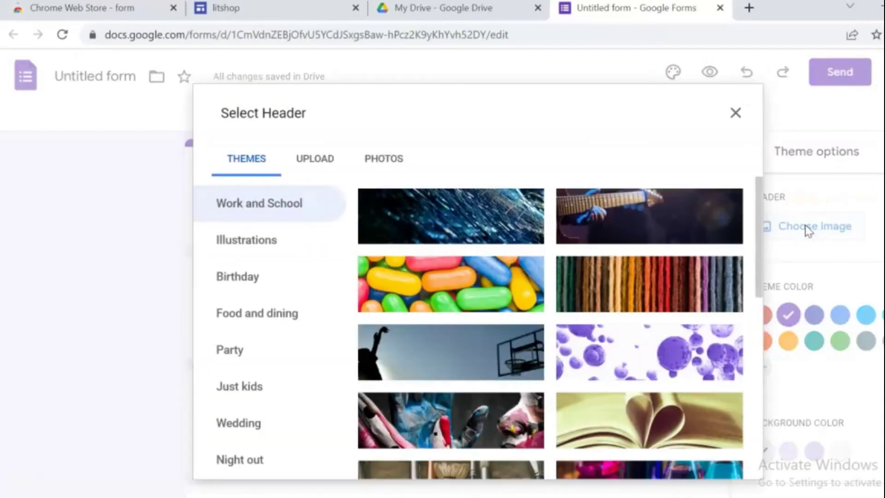
{"action": "left_click", "coordinate": [761, 208]}
{"action": "left_click_drag", "start_coordinate": [761, 209], "coordinate": [765, 394]}
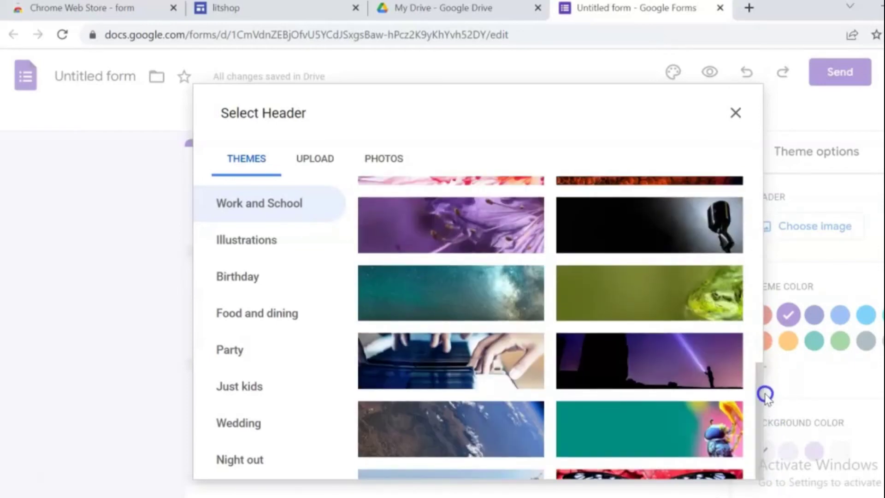
{"action": "left_click", "coordinate": [498, 376]}
{"action": "left_click", "coordinate": [787, 402]}
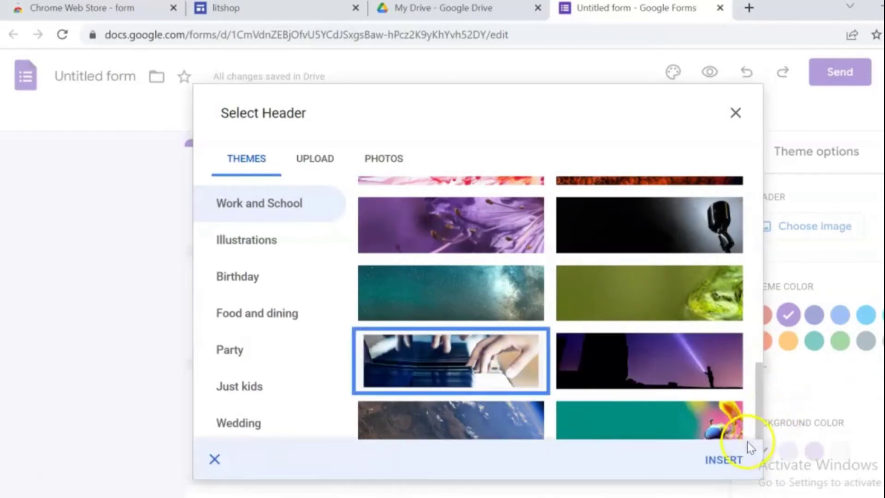
{"action": "left_click", "coordinate": [724, 459]}
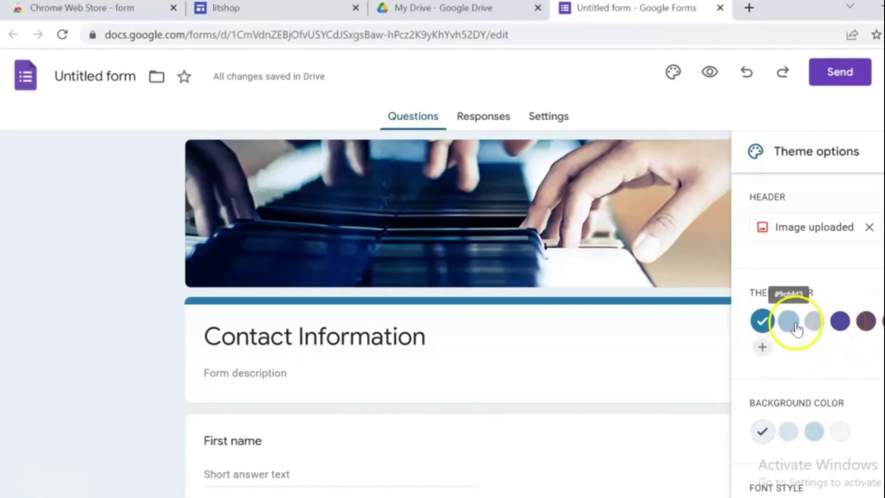
- Give the theme a purple colour, lavender background and Formal font style
{"action": "left_click", "coordinate": [840, 323]}
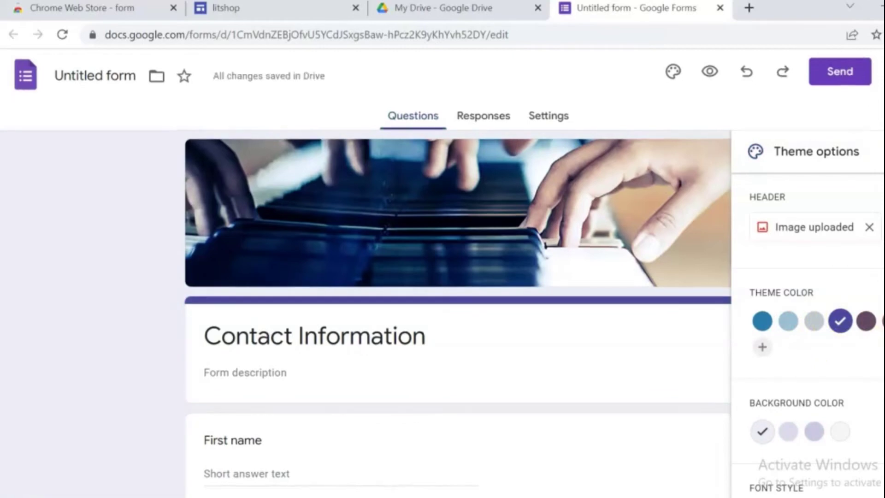
{"action": "scroll", "coordinate": [456, 276], "scroll_direction": "down", "scroll_amount": 2}
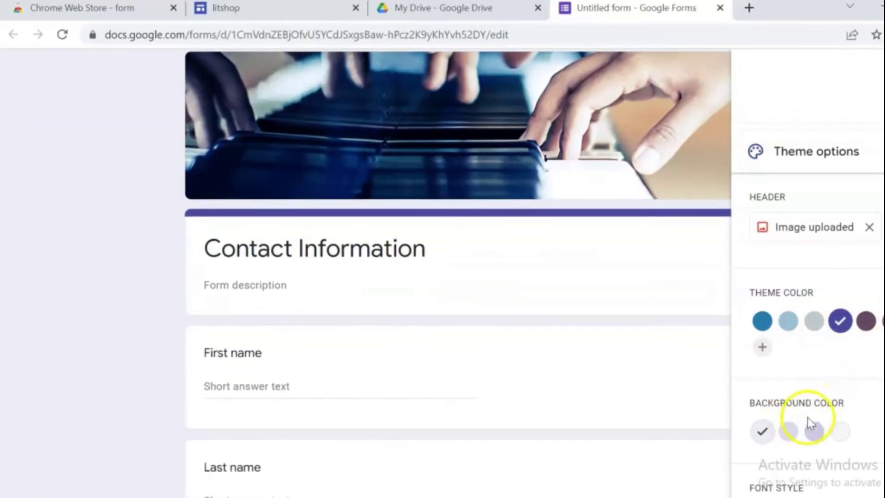
{"action": "left_click", "coordinate": [815, 431]}
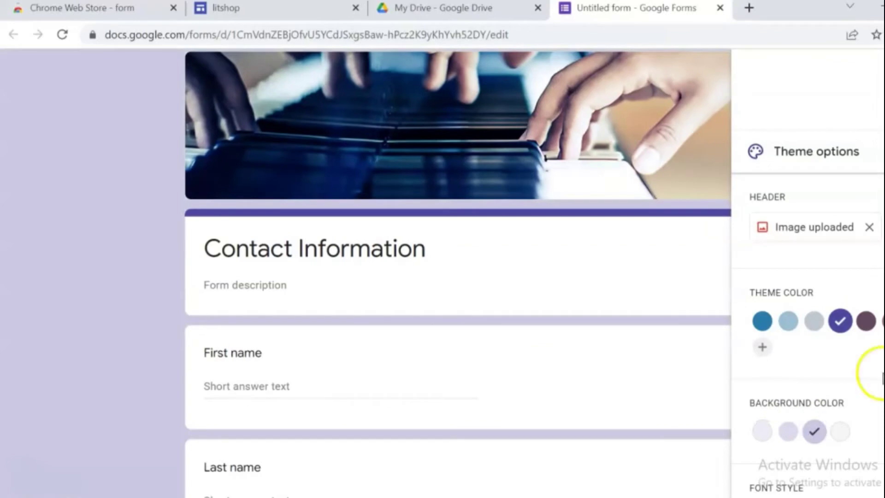
{"action": "scroll", "coordinate": [812, 323], "scroll_direction": "down", "scroll_amount": 2}
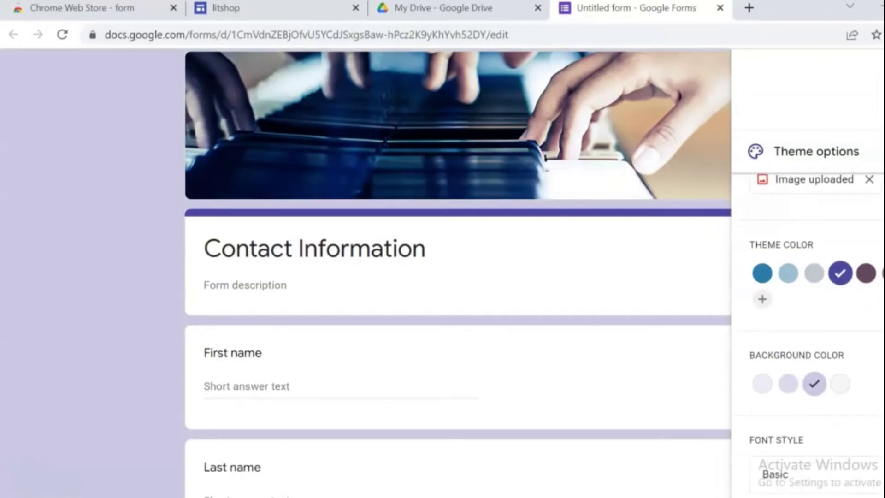
{"action": "left_click", "coordinate": [784, 475]}
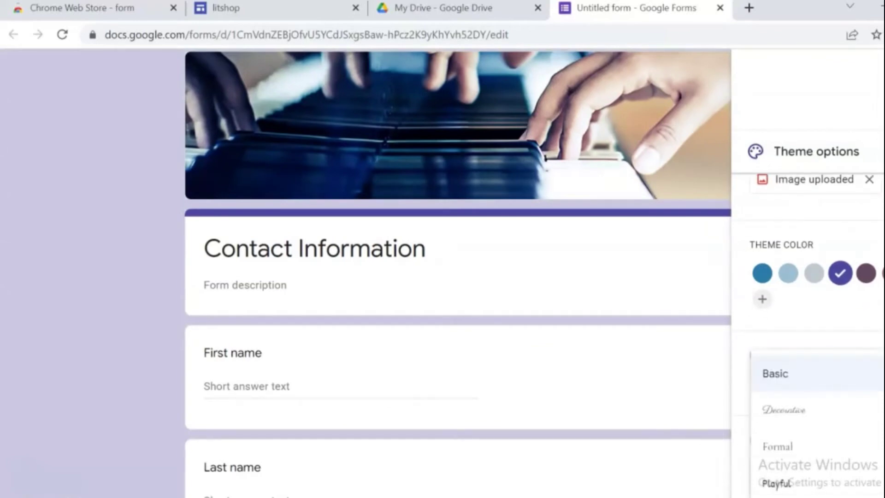
{"action": "left_click", "coordinate": [784, 446]}
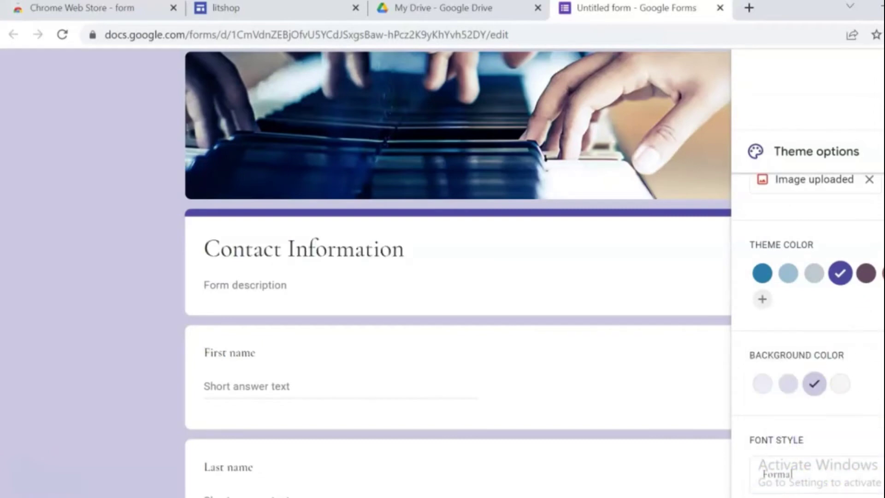
{"action": "scroll", "coordinate": [458, 272], "scroll_direction": "down", "scroll_amount": 5}
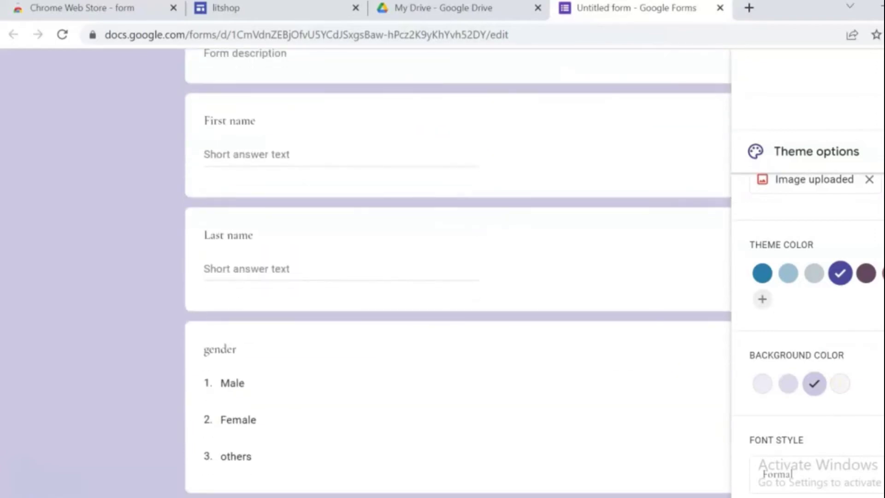
{"action": "scroll", "coordinate": [812, 332], "scroll_direction": "up", "scroll_amount": 1}
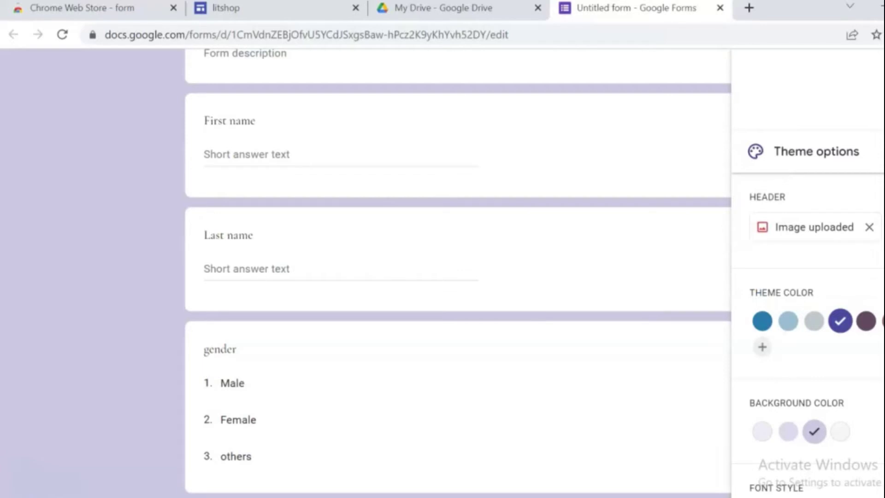
{"action": "scroll", "coordinate": [458, 272], "scroll_direction": "down", "scroll_amount": 8}
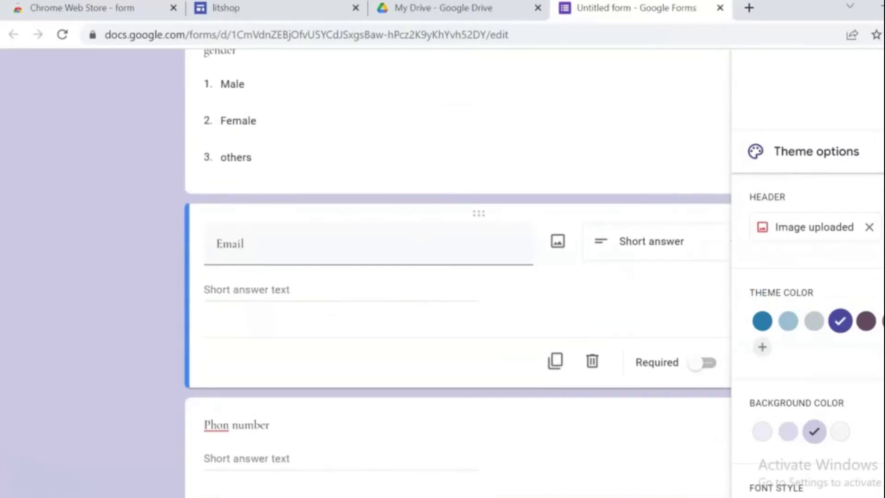
{"action": "scroll", "coordinate": [458, 272], "scroll_direction": "up", "scroll_amount": 15}
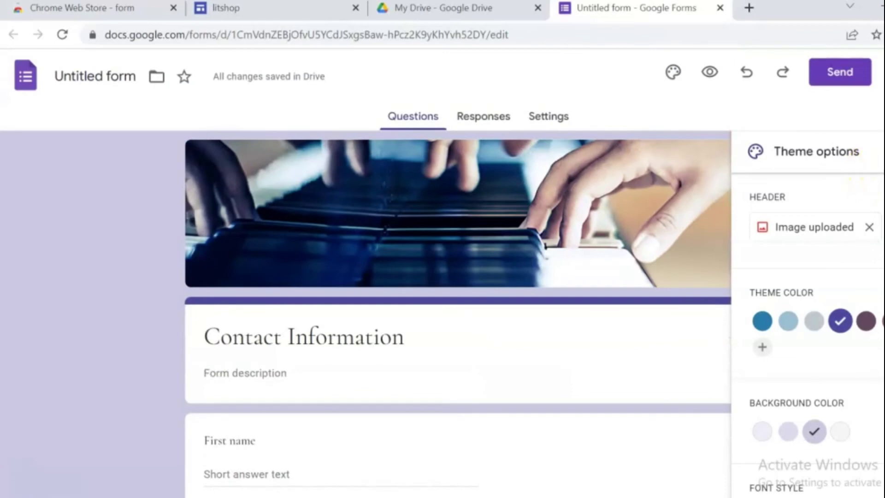
{"action": "key", "text": "Escape"}
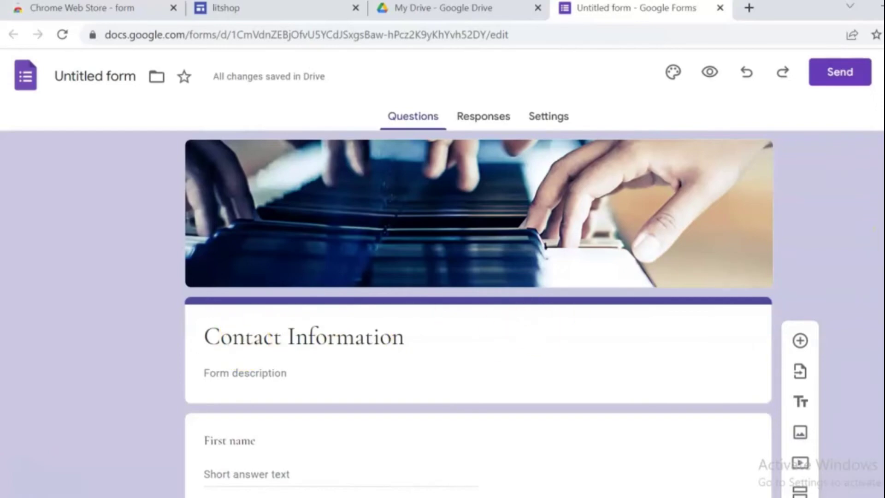
- Scroll through the finished form and open its respondent preview
{"action": "scroll", "coordinate": [478, 277], "scroll_direction": "down", "scroll_amount": 7}
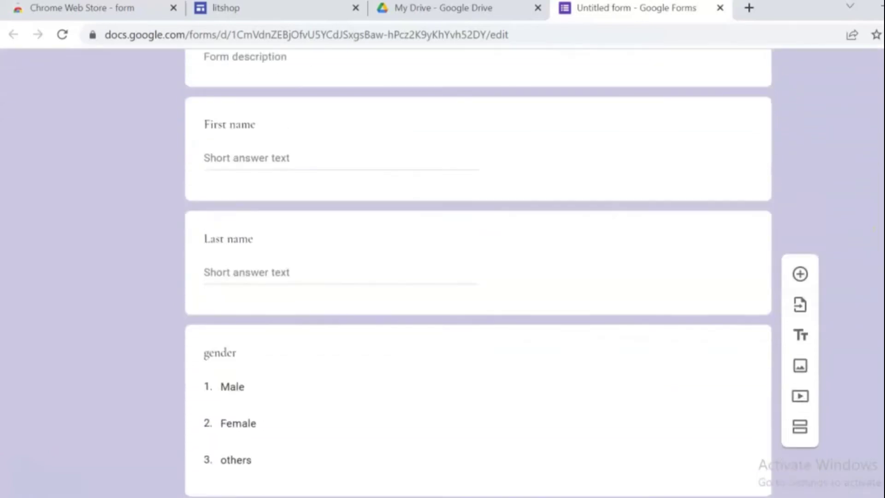
{"action": "scroll", "coordinate": [479, 277], "scroll_direction": "down", "scroll_amount": 8}
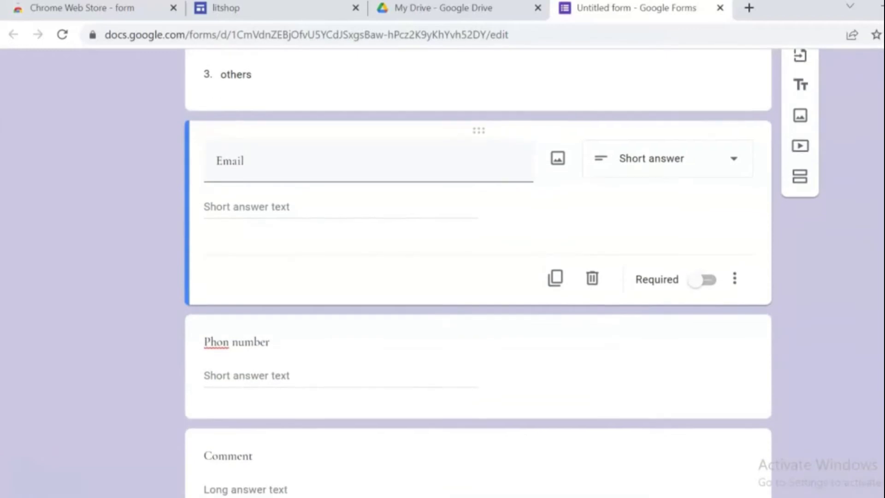
{"action": "scroll", "coordinate": [479, 277], "scroll_direction": "down", "scroll_amount": 2}
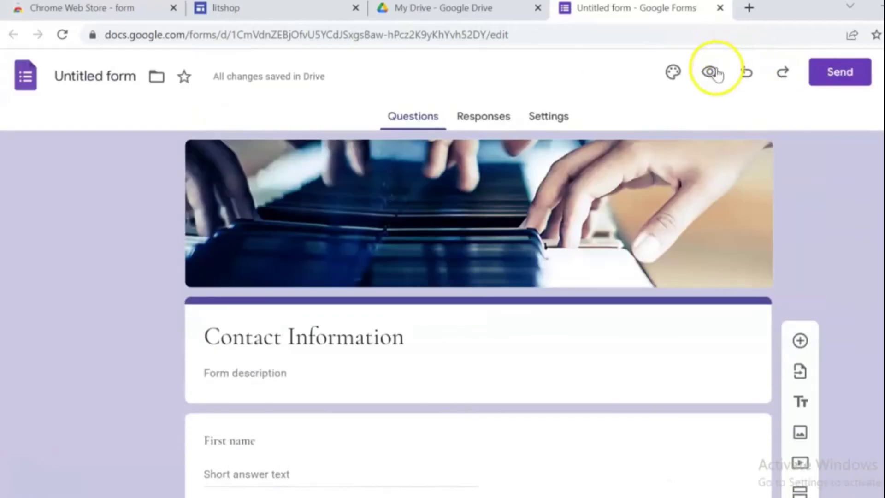
{"action": "left_click", "coordinate": [710, 74]}
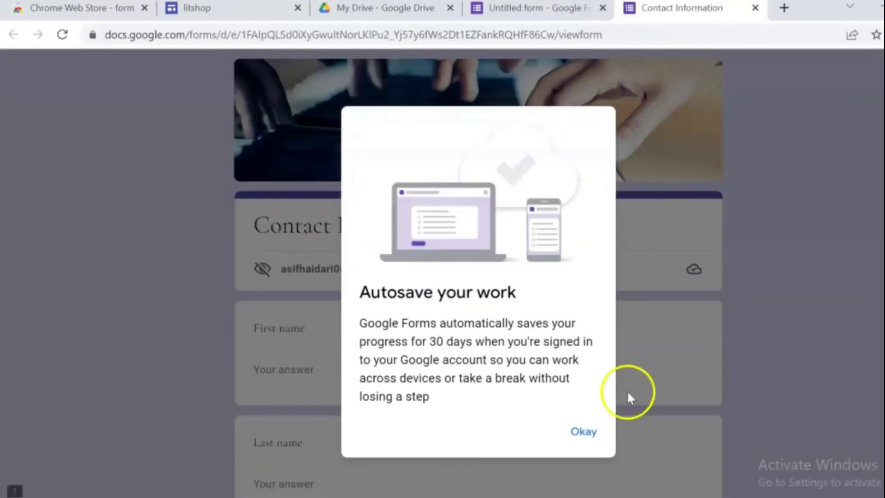
- Dismiss the autosave notice, check every question and the gender options, then return to the editor
{"action": "left_click", "coordinate": [583, 430]}
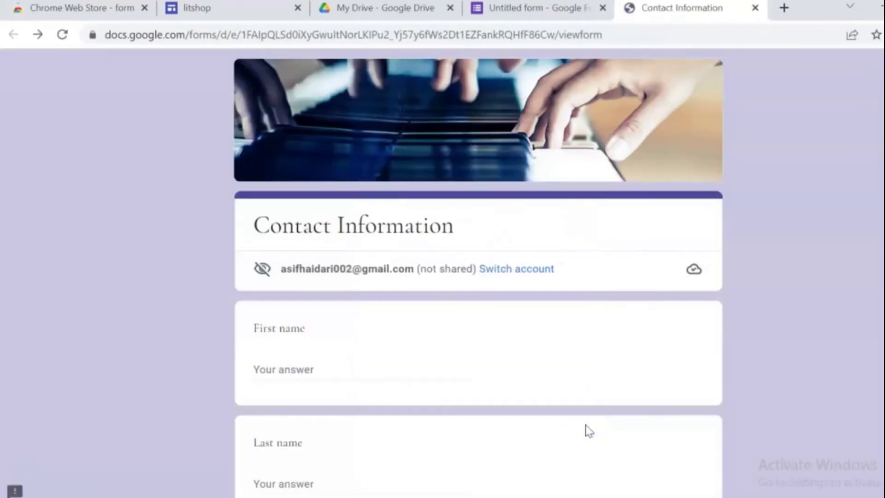
{"action": "scroll", "coordinate": [478, 272], "scroll_direction": "down", "scroll_amount": 1}
{"action": "scroll", "coordinate": [478, 272], "scroll_direction": "up", "scroll_amount": 1}
{"action": "scroll", "coordinate": [478, 272], "scroll_direction": "down", "scroll_amount": 4}
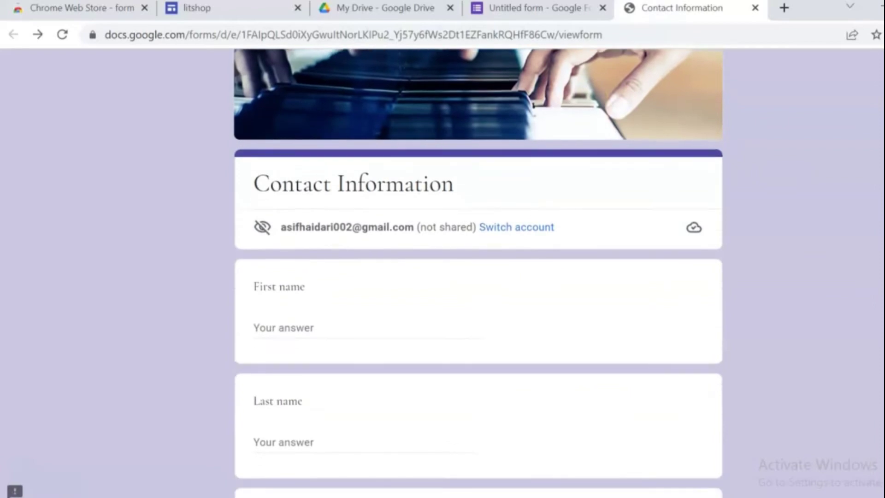
{"action": "scroll", "coordinate": [477, 272], "scroll_direction": "down", "scroll_amount": 6}
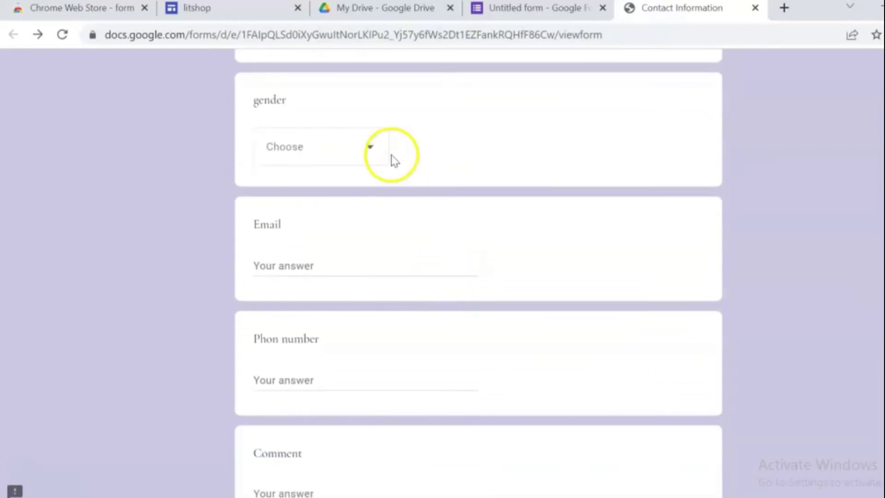
{"action": "left_click", "coordinate": [374, 150]}
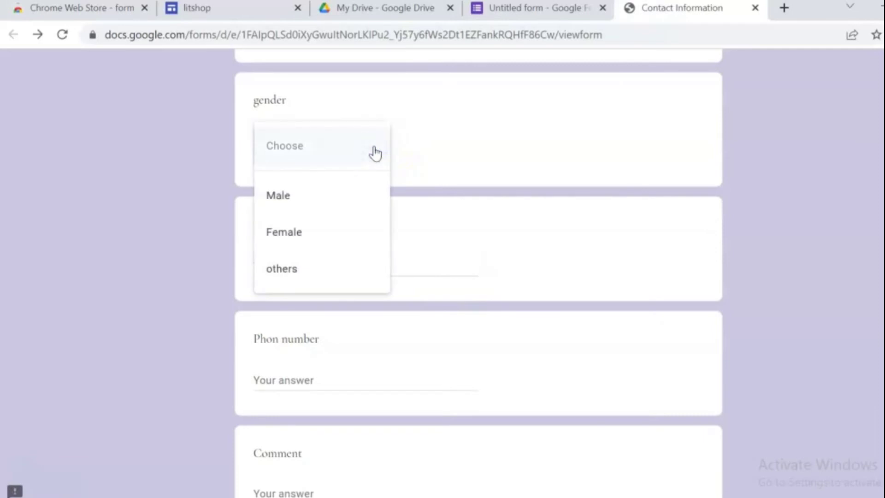
{"action": "left_click", "coordinate": [375, 152]}
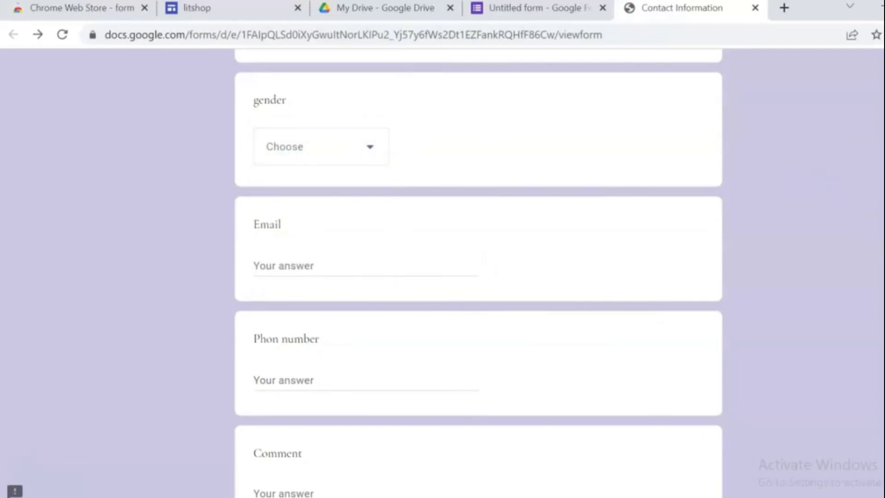
{"action": "scroll", "coordinate": [479, 272], "scroll_direction": "down", "scroll_amount": 3}
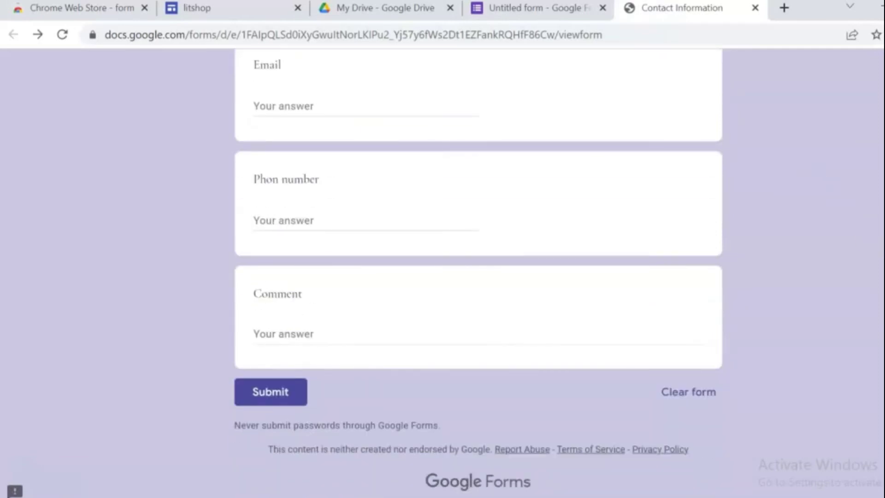
{"action": "scroll", "coordinate": [478, 272], "scroll_direction": "up", "scroll_amount": 12}
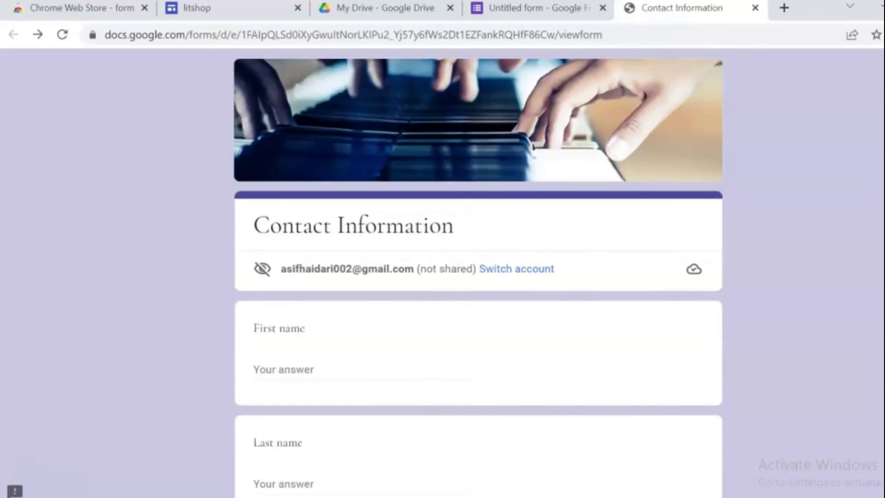
{"action": "left_click", "coordinate": [535, 8]}
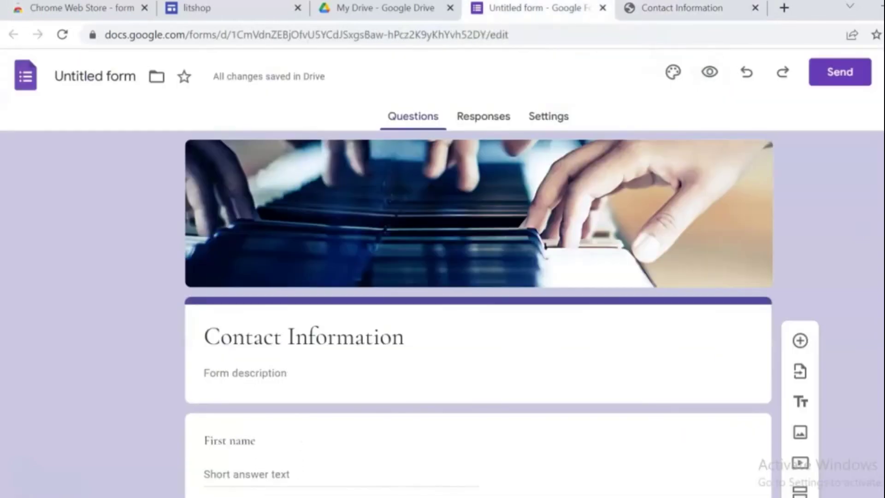
- Copy the Contact Information form's share link and return to the litshop site editor
{"action": "left_click", "coordinate": [835, 76]}
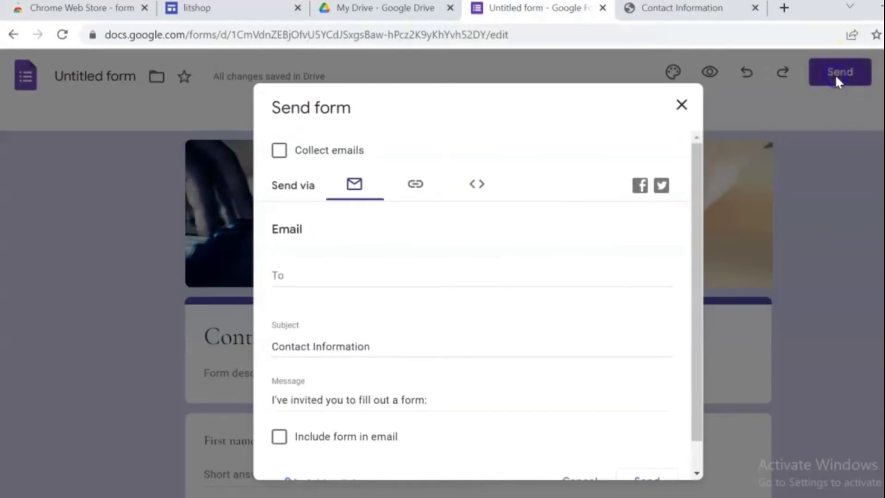
{"action": "left_click", "coordinate": [416, 184]}
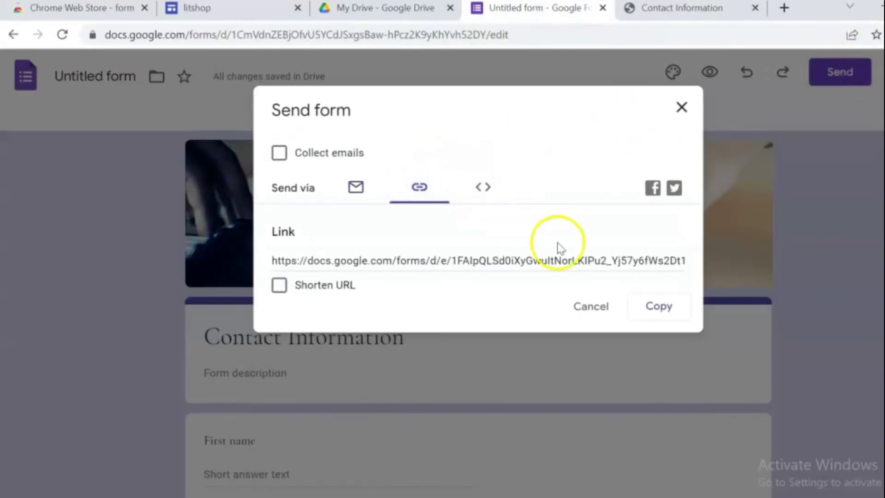
{"action": "left_click", "coordinate": [664, 307]}
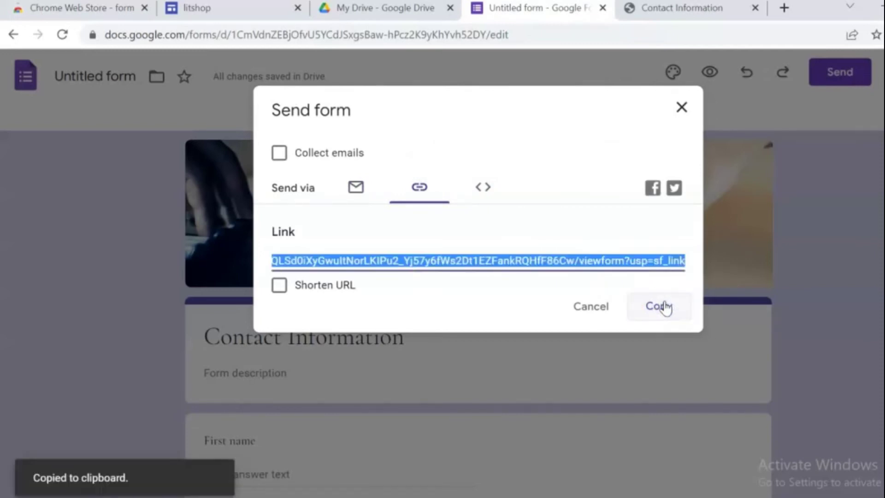
{"action": "left_click", "coordinate": [233, 8]}
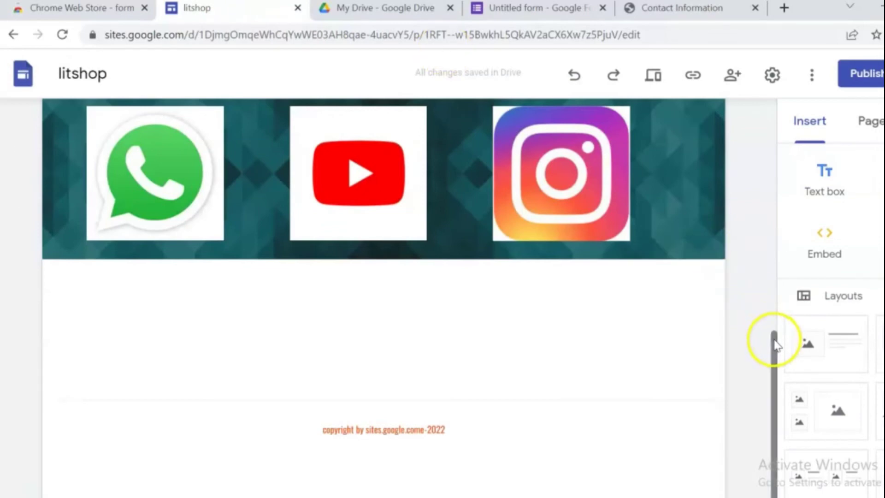
- Open the Forms picker from the bottom of the Google Sites Insert panel
{"action": "left_click_drag", "start_coordinate": [775, 344], "coordinate": [735, 169]}
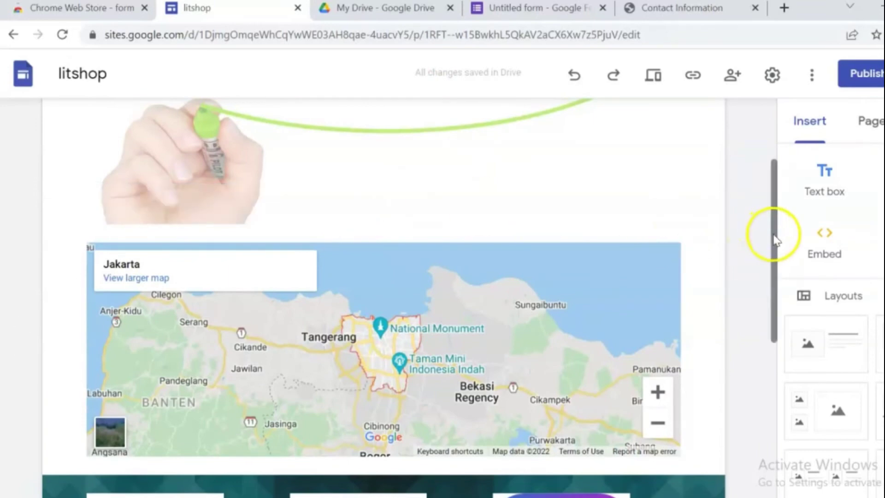
{"action": "left_click_drag", "start_coordinate": [775, 239], "coordinate": [784, 303]}
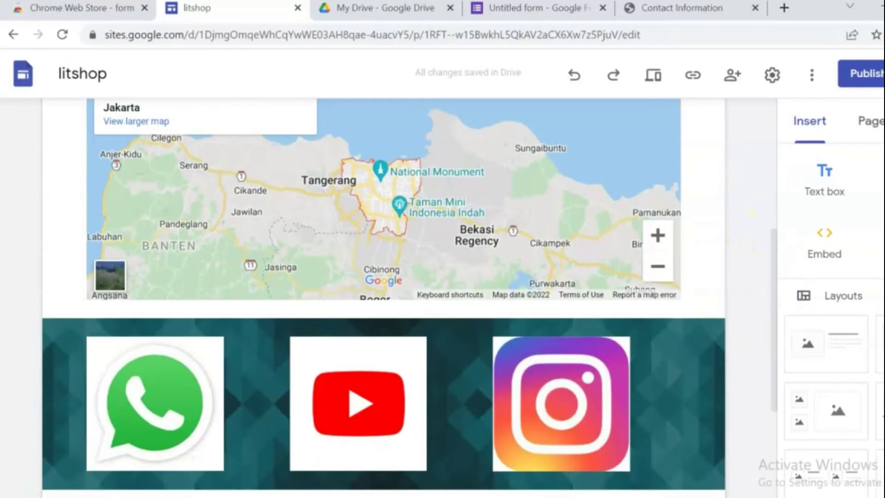
{"action": "scroll", "coordinate": [830, 323], "scroll_direction": "down", "scroll_amount": 10}
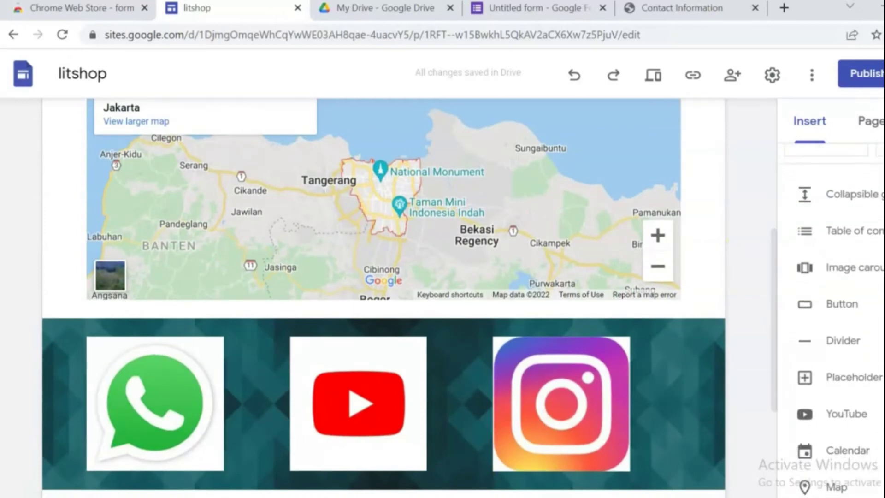
{"action": "scroll", "coordinate": [830, 323], "scroll_direction": "down", "scroll_amount": 3}
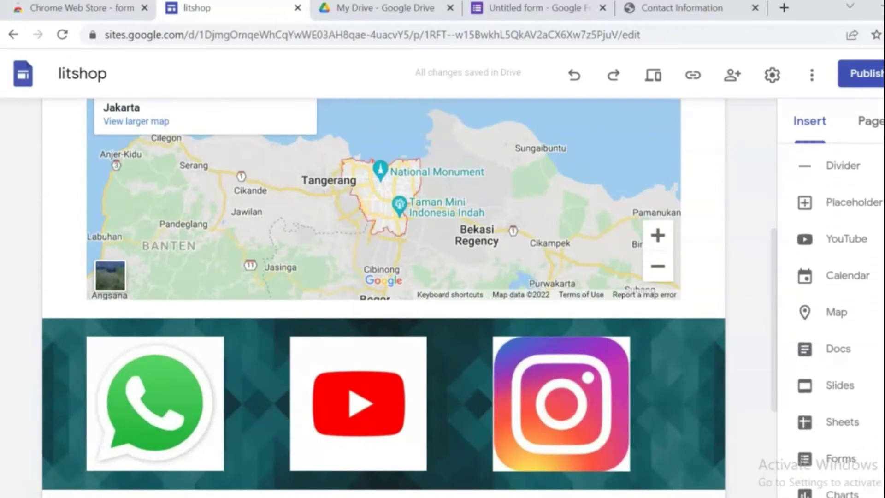
{"action": "left_click", "coordinate": [816, 458]}
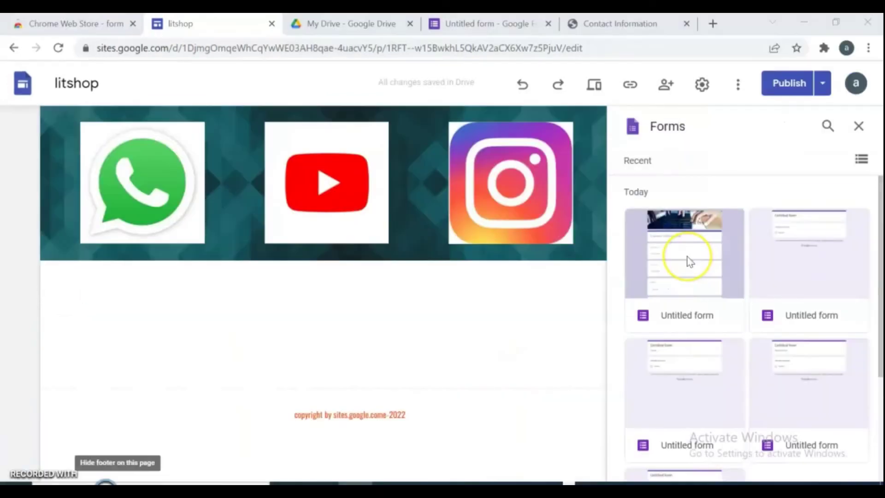
- Embed the Contact Information form on the Contact us page below the social icons
{"action": "left_click", "coordinate": [689, 262]}
{"action": "left_click", "coordinate": [853, 469]}
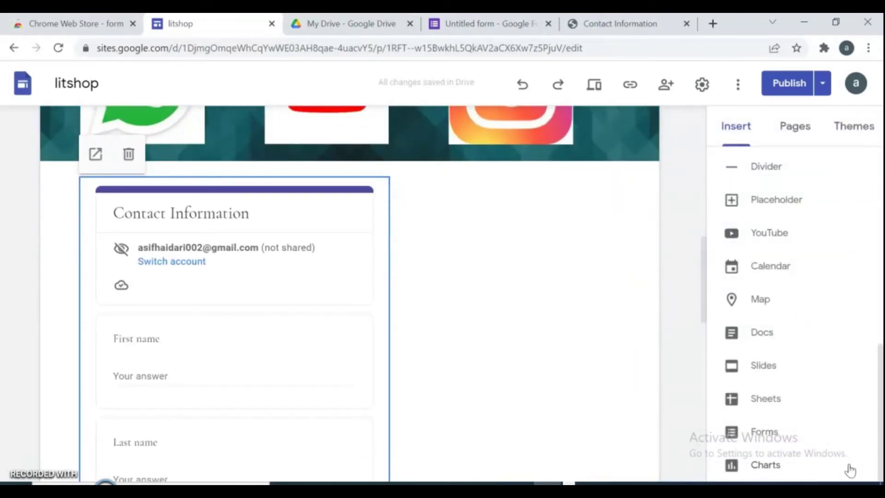
{"action": "left_click", "coordinate": [879, 351]}
{"action": "left_click_drag", "start_coordinate": [705, 293], "coordinate": [704, 399]}
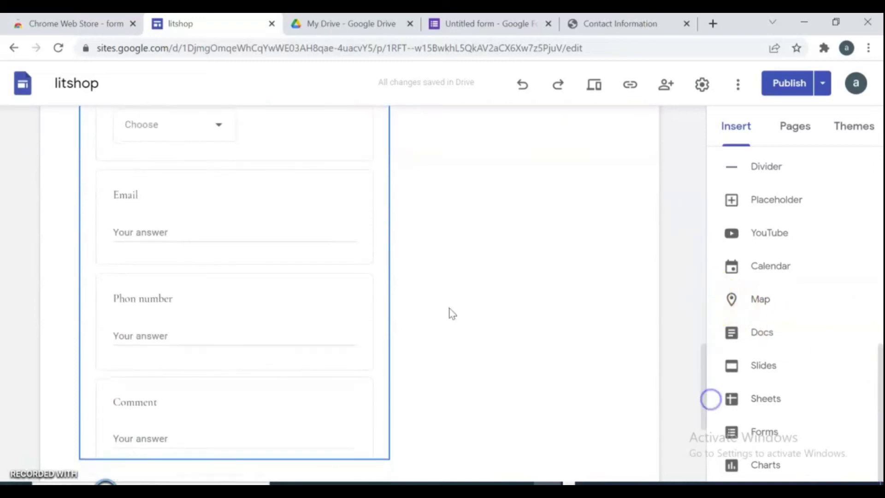
- Widen the embedded form to the page content width and begin publishing
{"action": "left_click", "coordinate": [361, 195]}
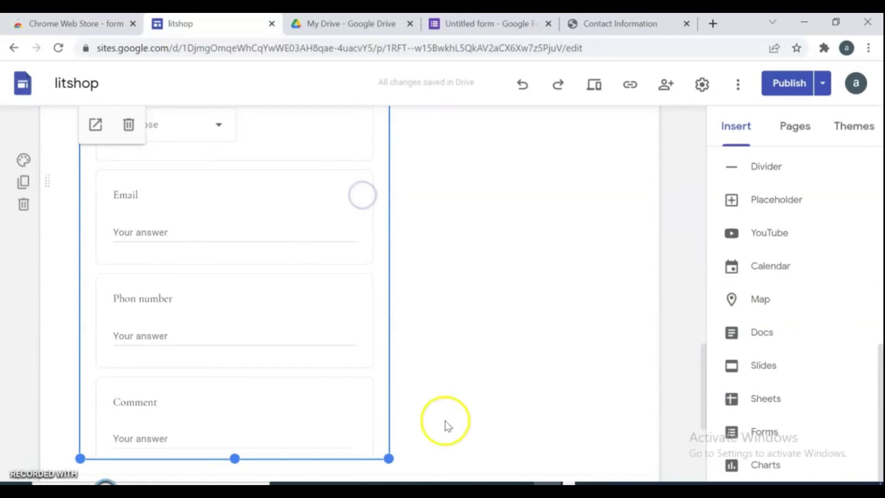
{"action": "left_click_drag", "start_coordinate": [389, 458], "coordinate": [630, 427]}
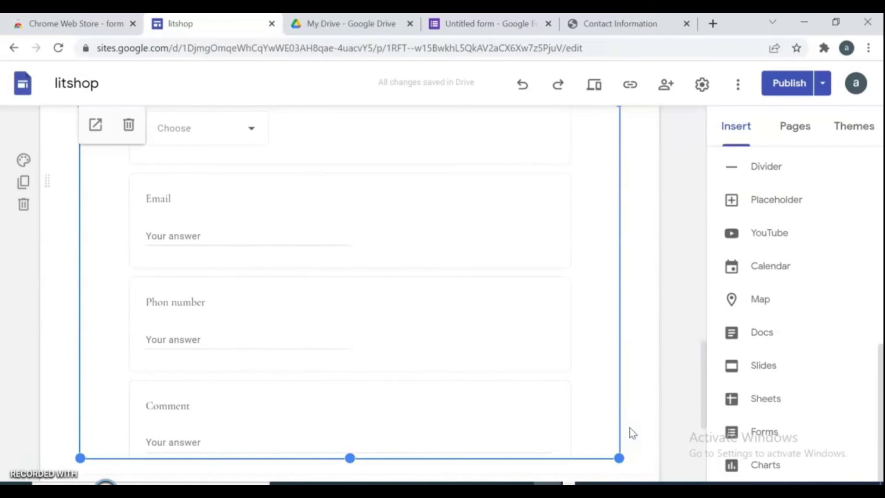
{"action": "left_click", "coordinate": [702, 363]}
{"action": "left_click_drag", "start_coordinate": [702, 363], "coordinate": [683, 264]}
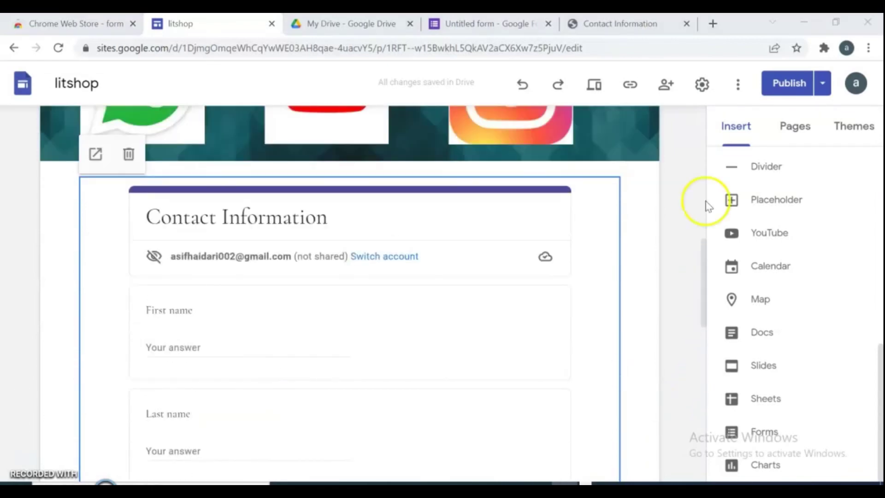
{"action": "left_click", "coordinate": [789, 84]}
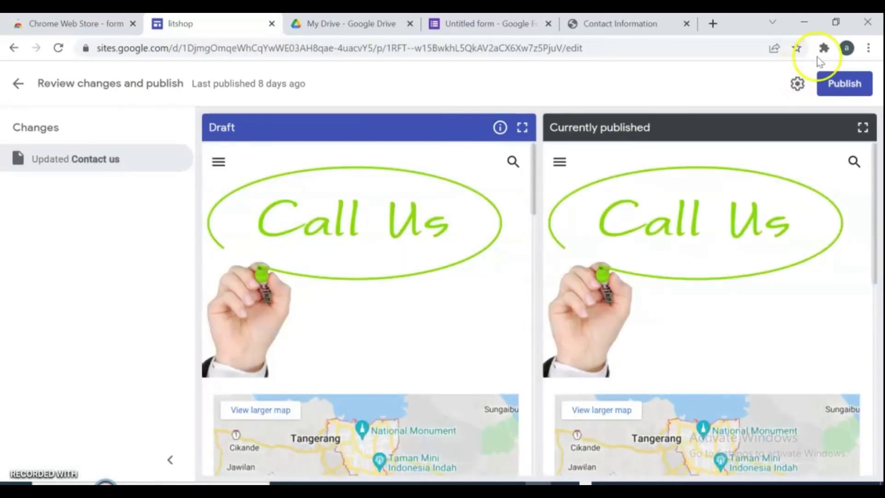
- Publish the litshop site and preview Contact us scrolled down to the embedded form
{"action": "left_click", "coordinate": [844, 82]}
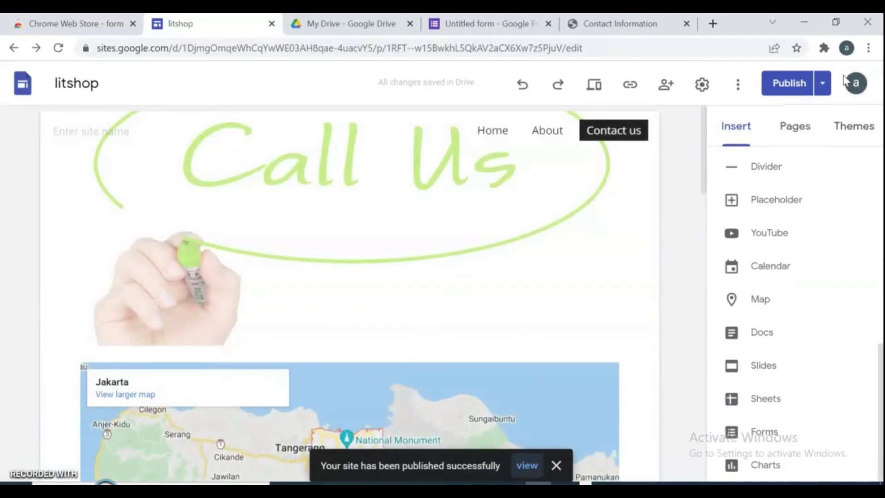
{"action": "left_click", "coordinate": [610, 92]}
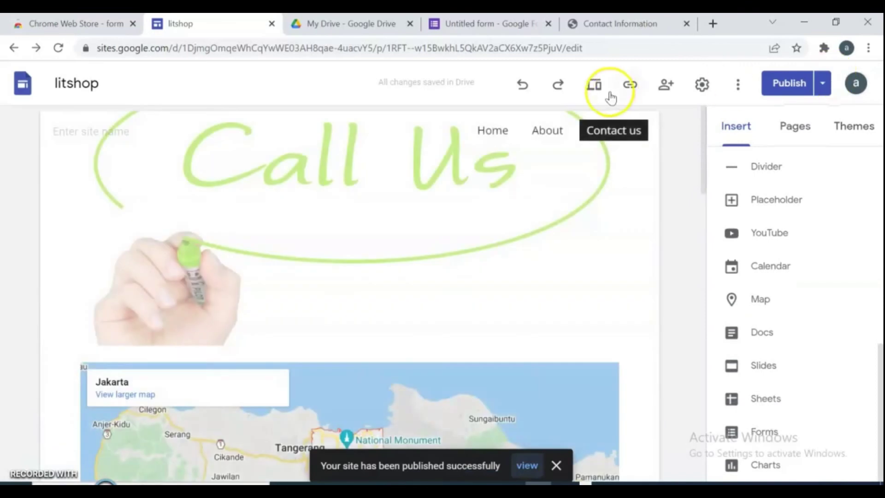
{"action": "left_click", "coordinate": [594, 85]}
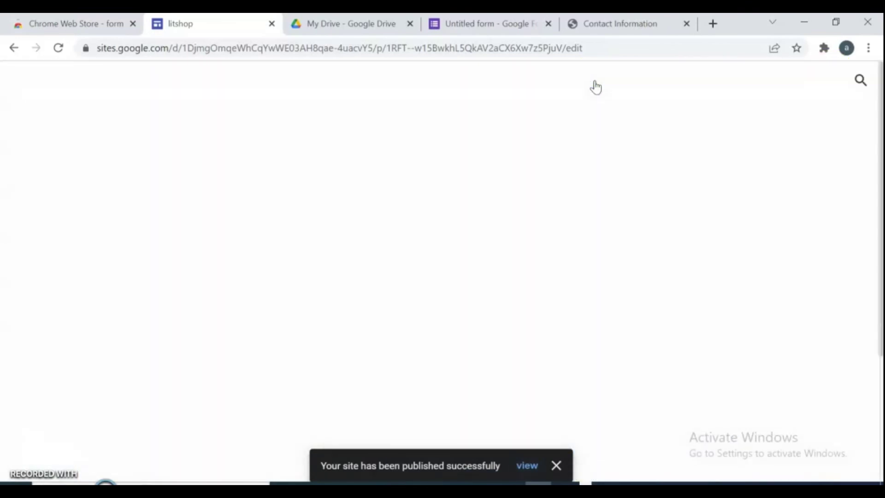
{"action": "left_click_drag", "start_coordinate": [880, 111], "coordinate": [881, 392]}
- Enter a first and last name and choose Male as the gender
{"action": "scroll", "coordinate": [871, 392], "scroll_direction": "up", "scroll_amount": 8}
{"action": "scroll", "coordinate": [851, 302], "scroll_direction": "up", "scroll_amount": 2}
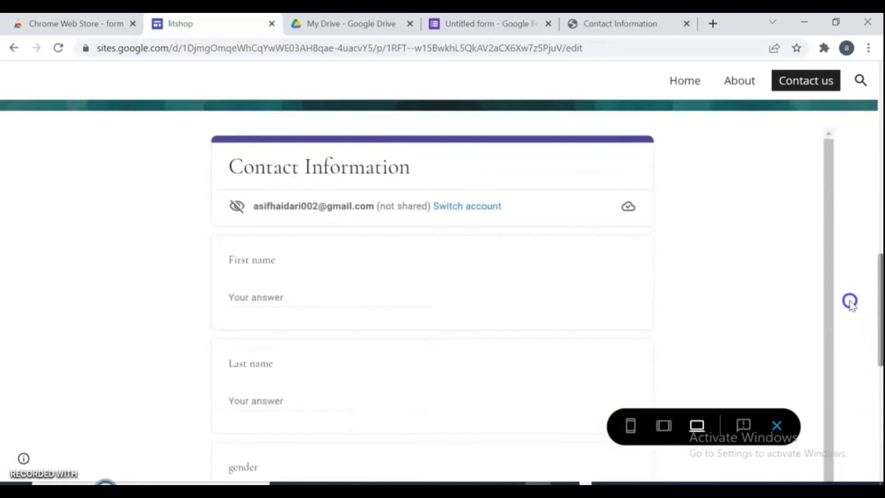
{"action": "scroll", "coordinate": [851, 302], "scroll_direction": "down", "scroll_amount": 2}
{"action": "left_click", "coordinate": [261, 189]}
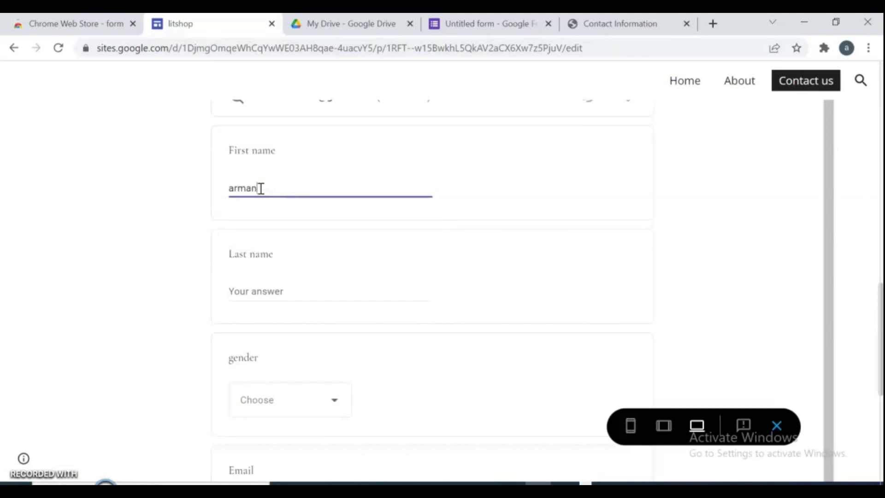
{"action": "left_click", "coordinate": [273, 290]}
{"action": "type", "text": "haidari"}
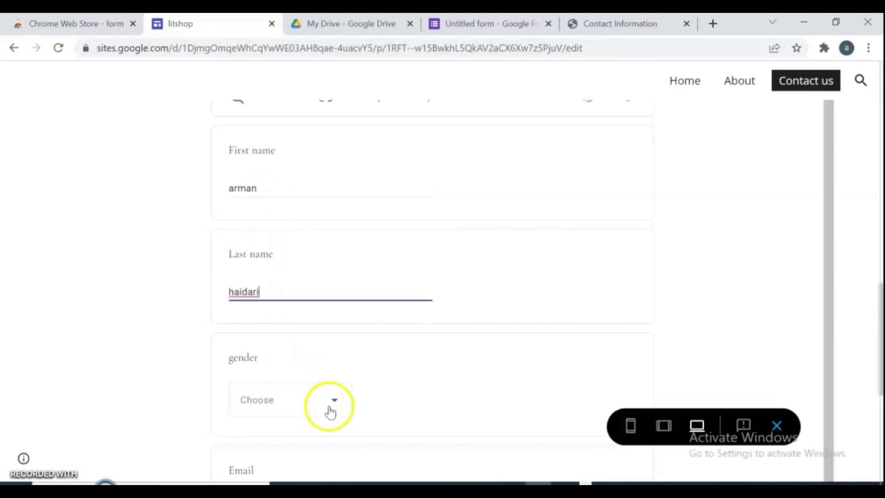
{"action": "left_click", "coordinate": [333, 401]}
{"action": "left_click", "coordinate": [284, 443]}
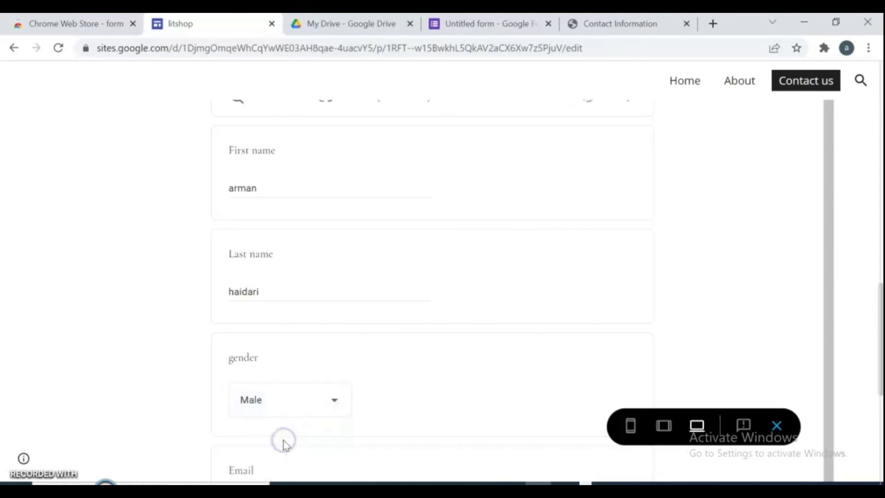
- Fill in the Email answer with a test e-mail address
{"action": "left_click_drag", "start_coordinate": [831, 260], "coordinate": [832, 341]}
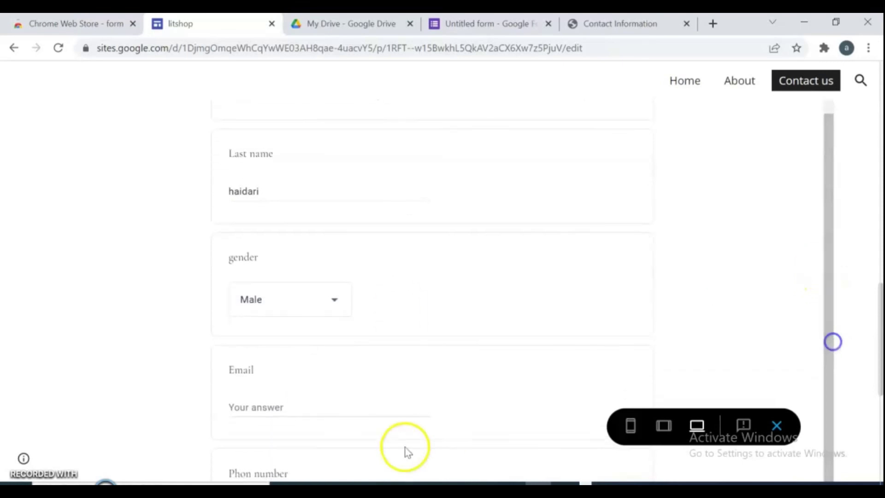
{"action": "left_click", "coordinate": [330, 406]}
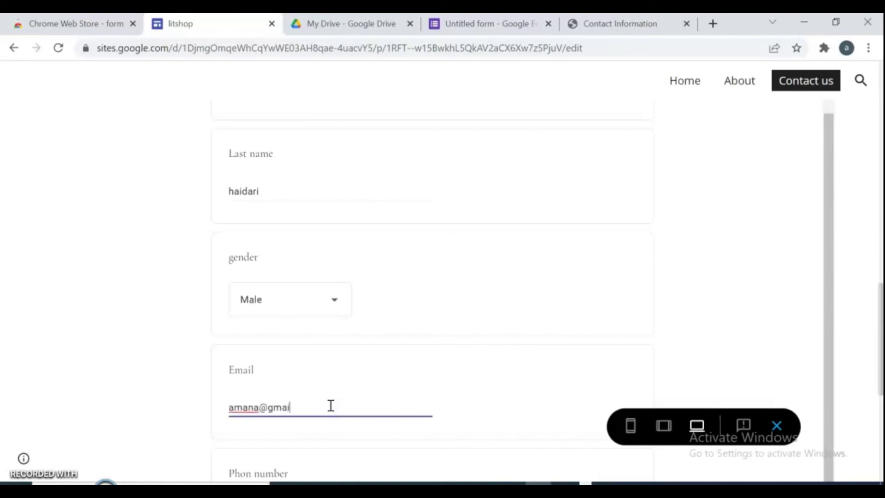
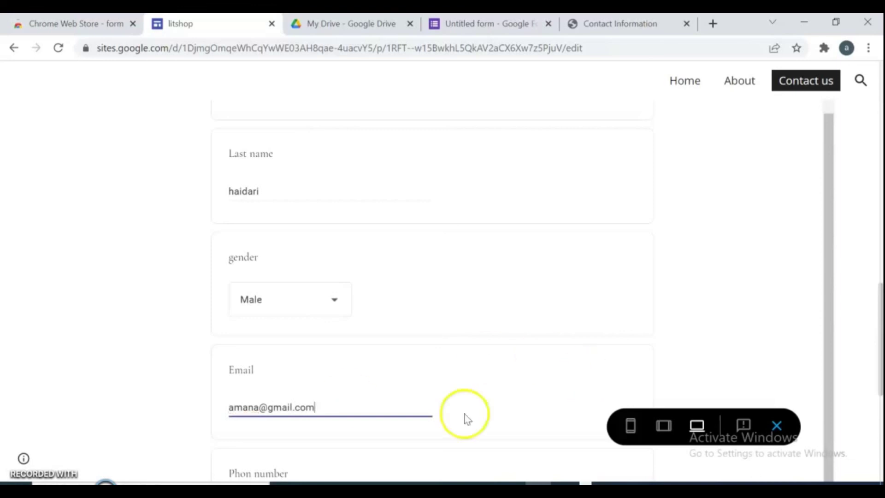
{"action": "left_click", "coordinate": [255, 475]}
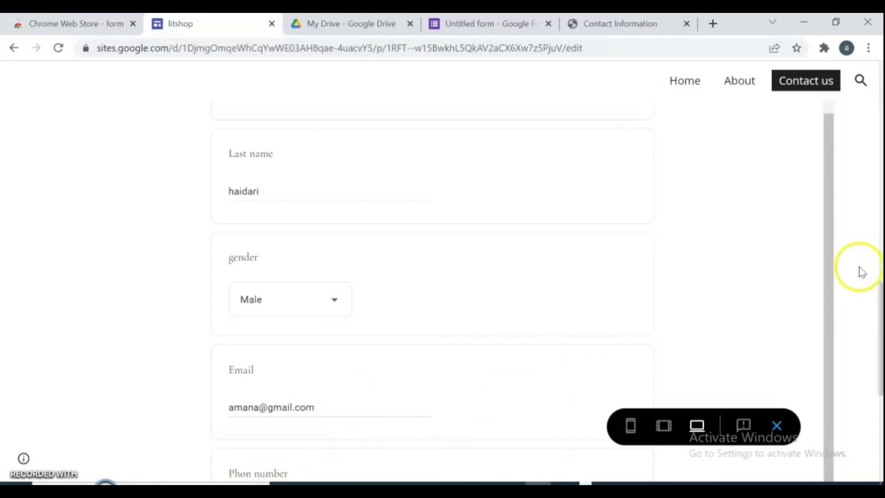
- Enter the phone number and submit the test response
{"action": "scroll", "coordinate": [872, 291], "scroll_direction": "down", "scroll_amount": 5}
{"action": "left_click", "coordinate": [277, 261]}
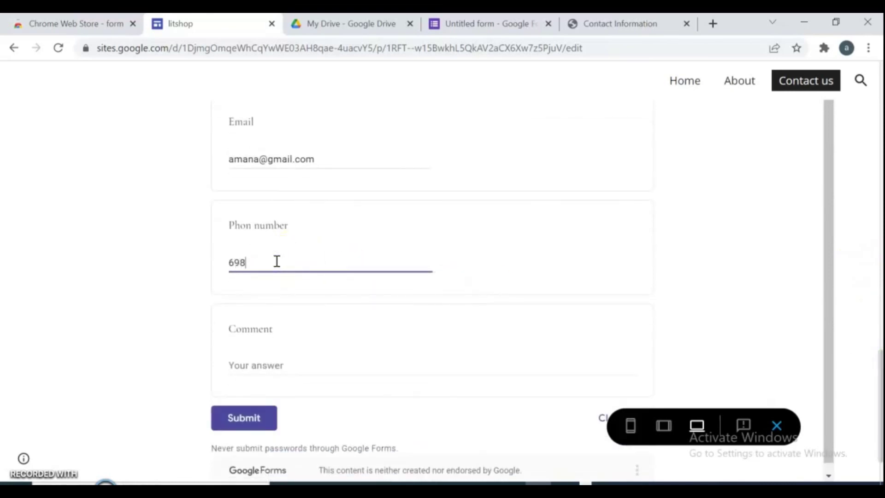
{"action": "left_click", "coordinate": [282, 363]}
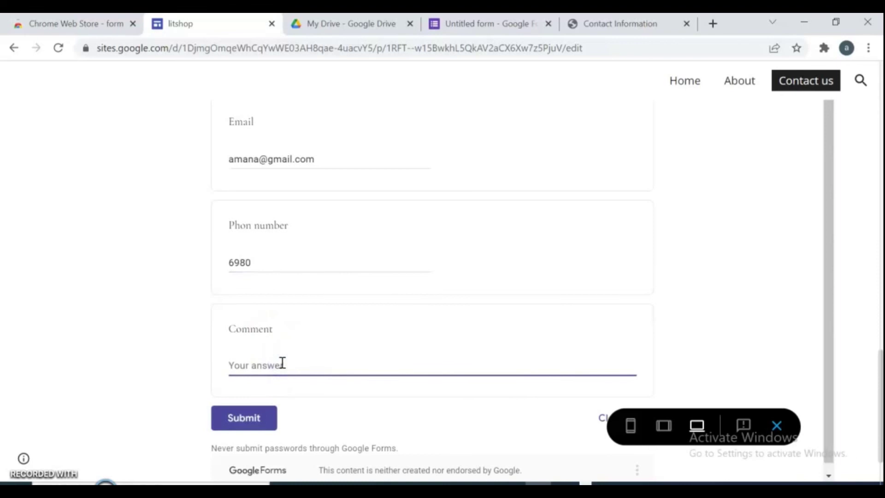
{"action": "left_click", "coordinate": [242, 417]}
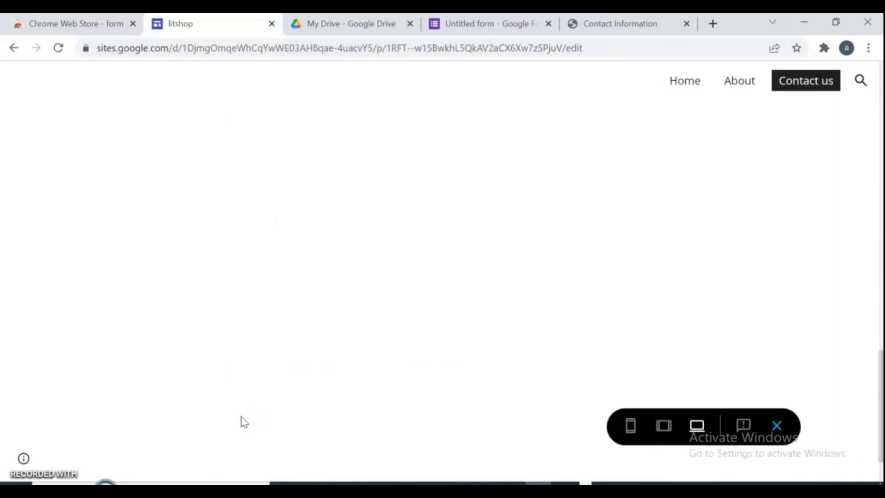
{"action": "left_click", "coordinate": [219, 422]}
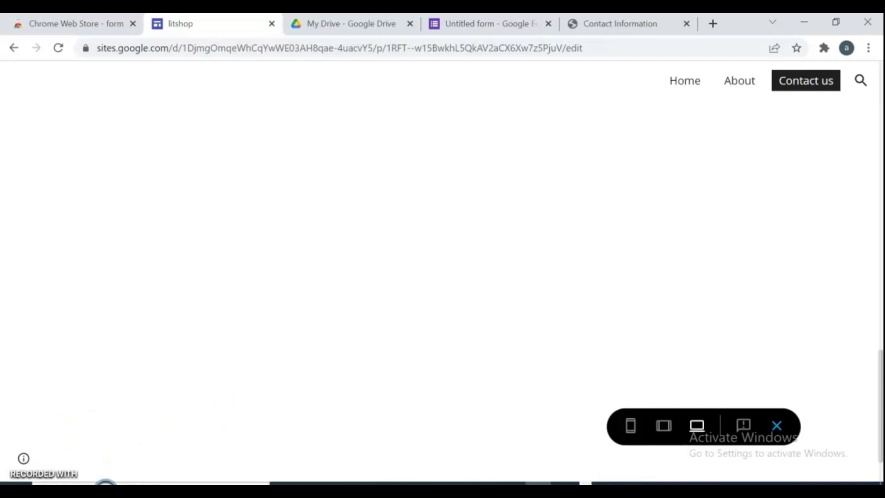